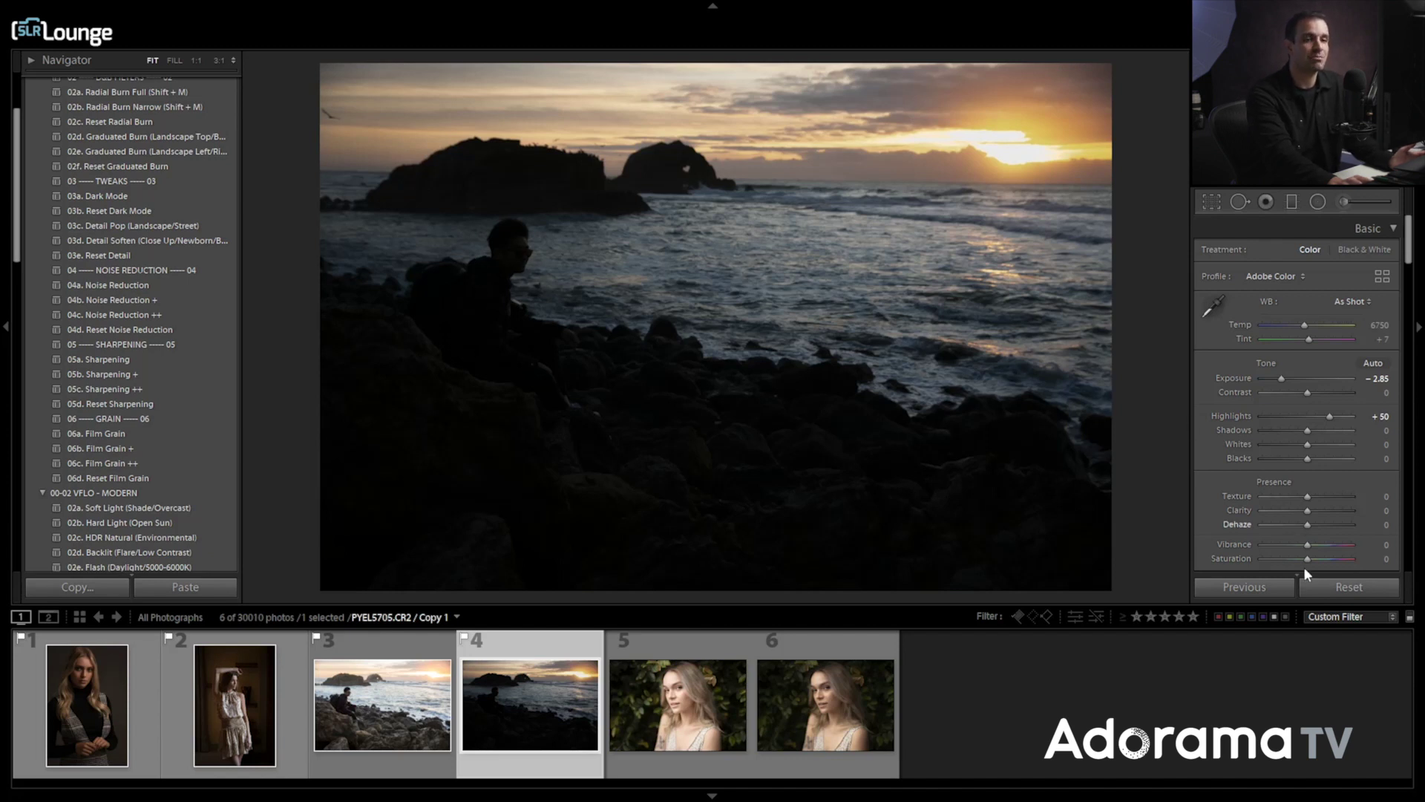
# Reset all develop settings on the darkened copy of the seascape photo
pyautogui.click(1349, 587)
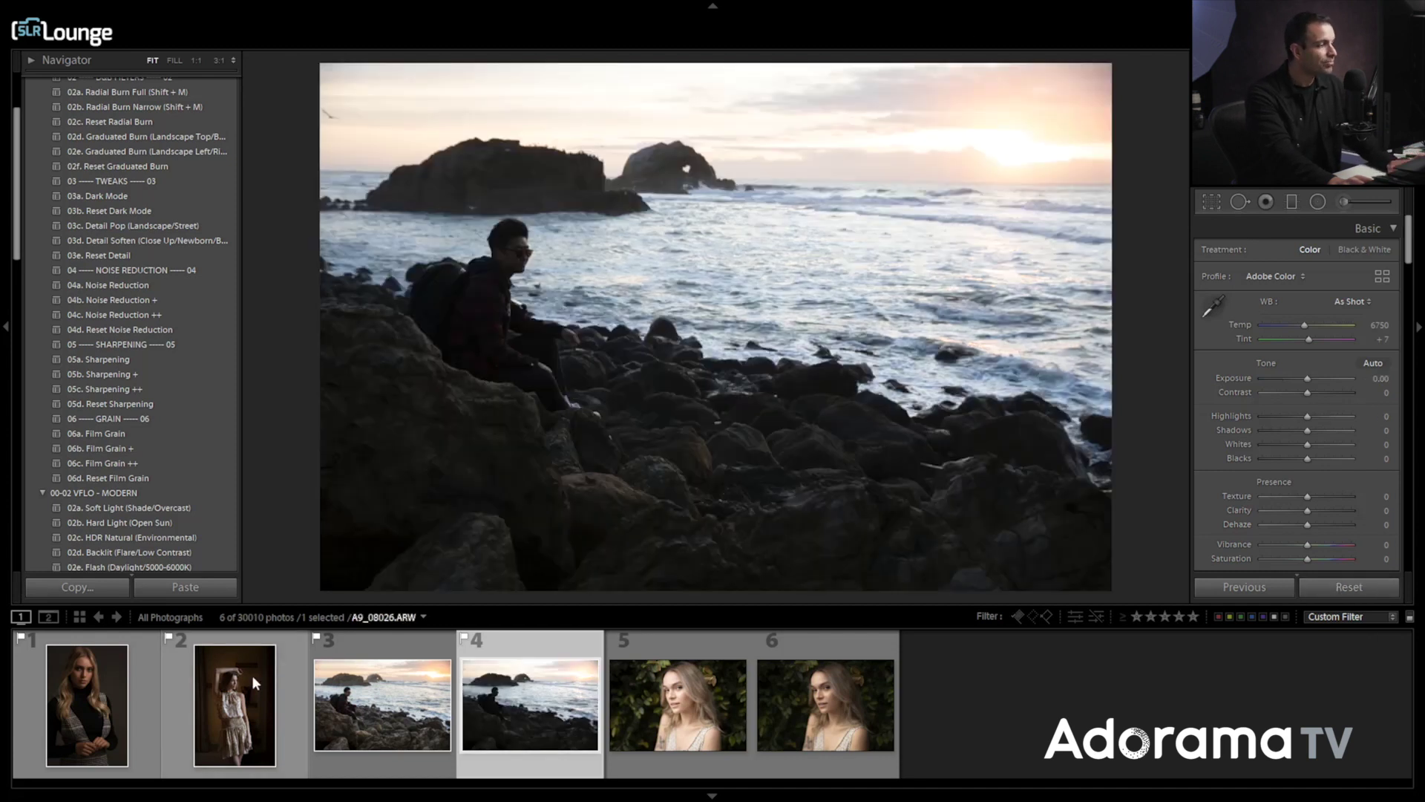
# Try darkening the photo of the woman in the patterned dress with Exposure at −1.63 and raised Blacks and Highlights
pyautogui.click(234, 705)
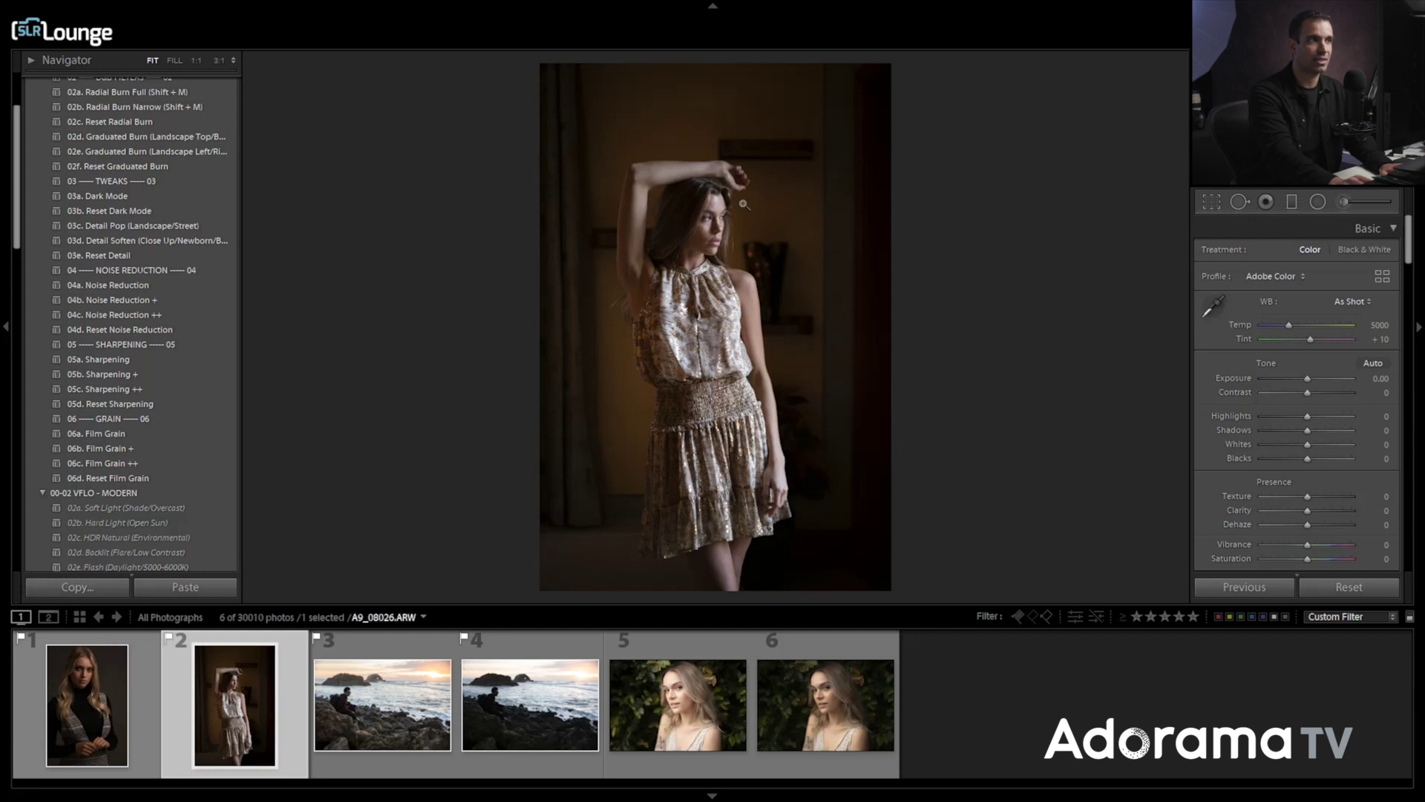
pyautogui.moveTo(1308, 378); pyautogui.dragTo(1296, 380)
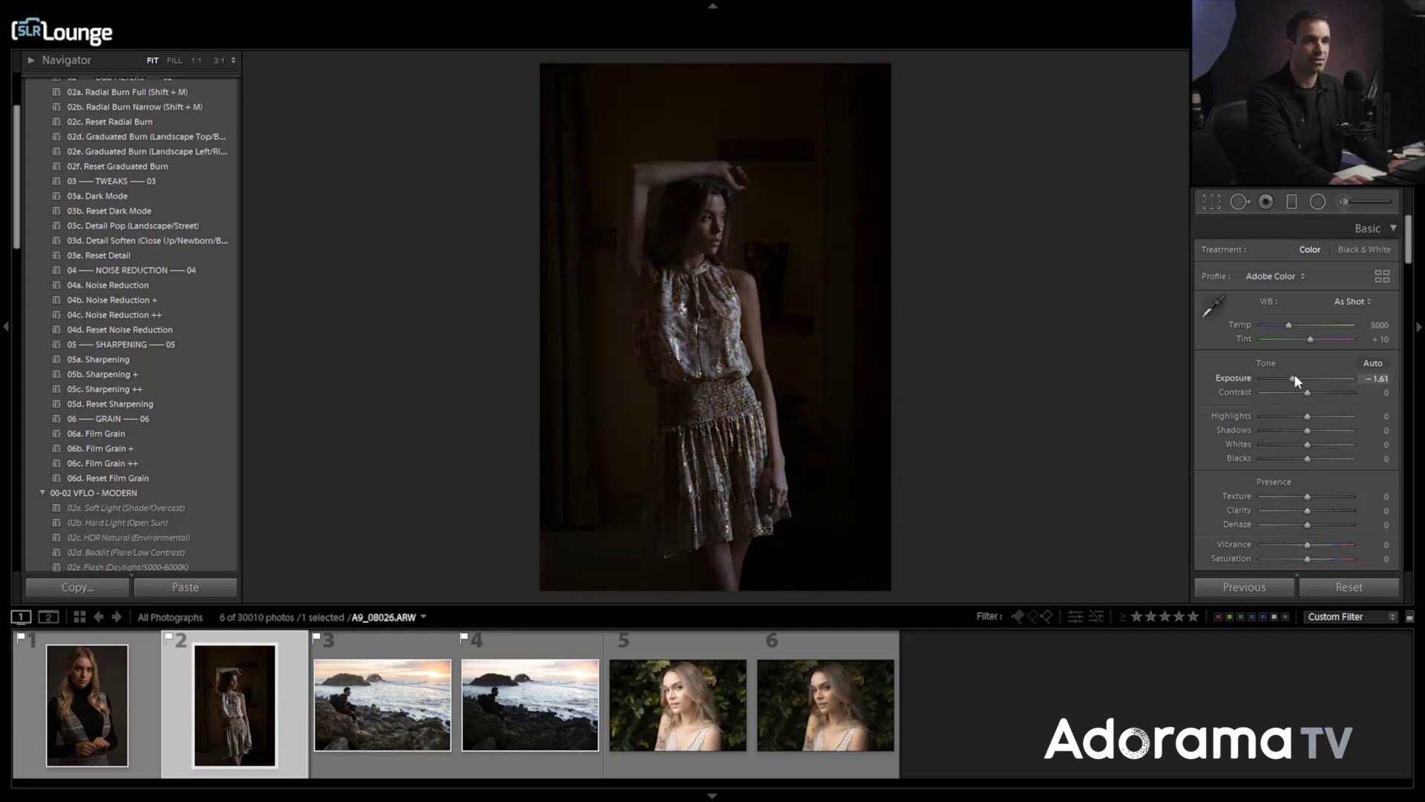
pyautogui.moveTo(1307, 458); pyautogui.dragTo(1366, 462)
pyautogui.moveTo(1309, 416); pyautogui.dragTo(1339, 419)
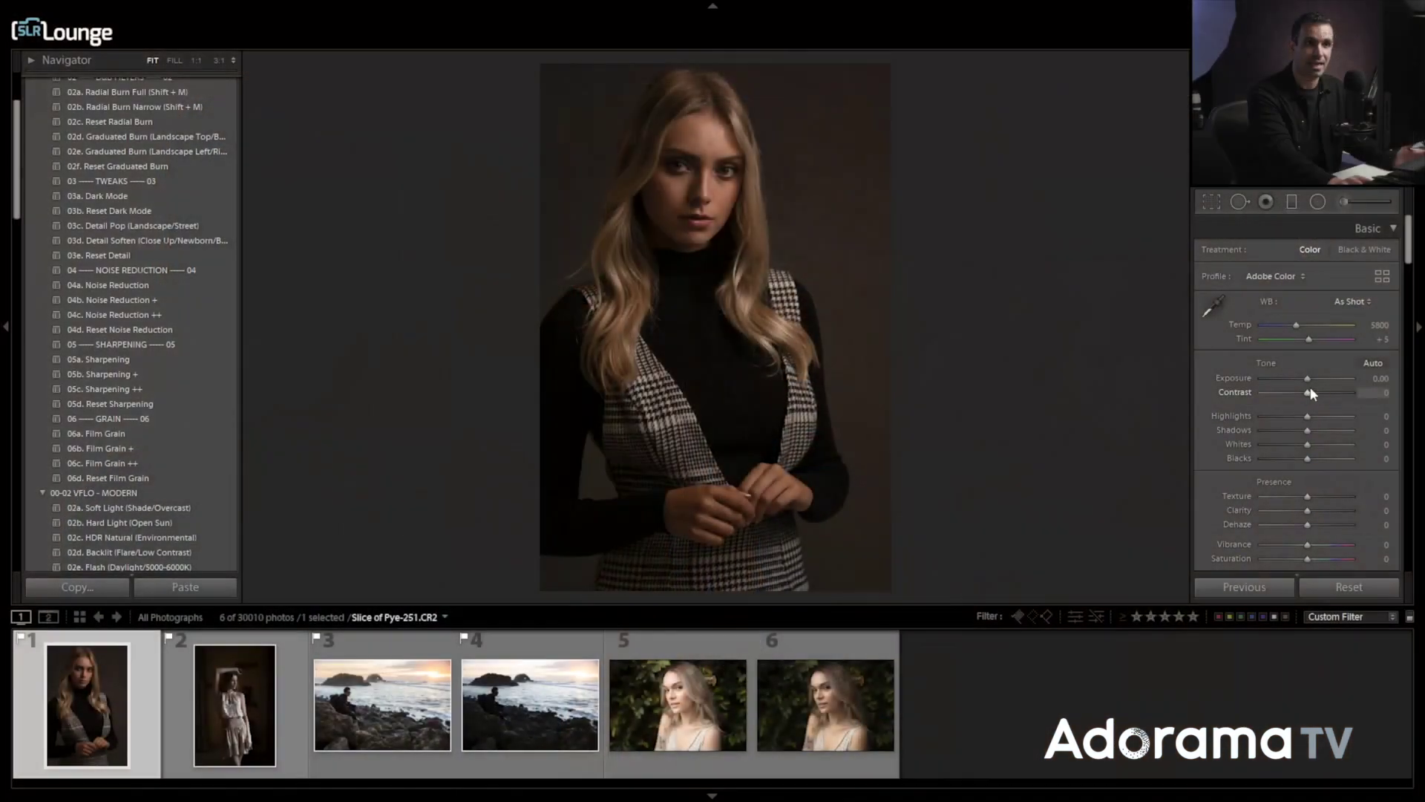
# Try lowering the Exposure of the black-turtleneck portrait to −1.45, and undo that change
pyautogui.moveTo(1308, 379); pyautogui.dragTo(1289, 377)
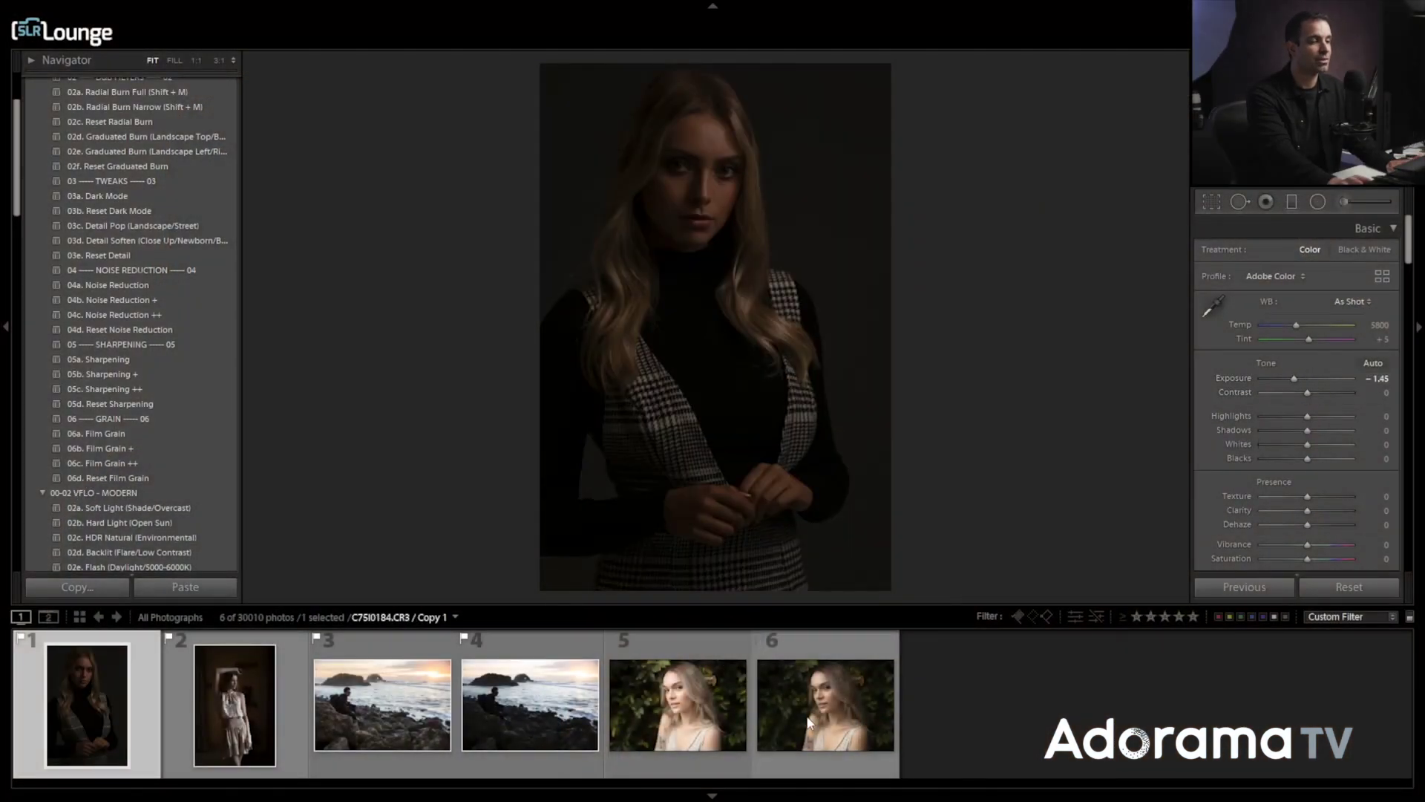
pyautogui.hotkey('ctrl', 'z')
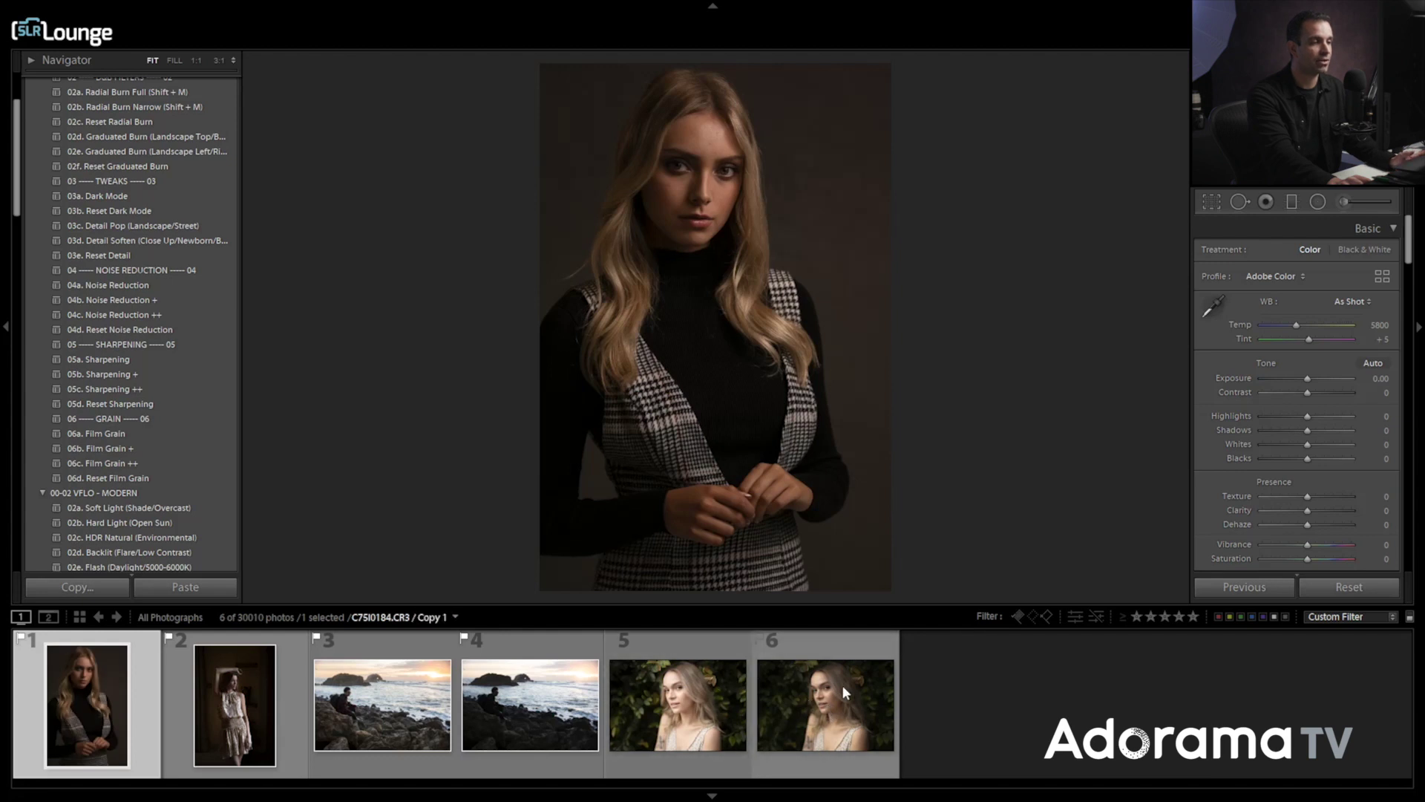
# Apply the 03a. Dark Mode preset to the darker copy of the portrait with the leafy background
pyautogui.click(841, 687)
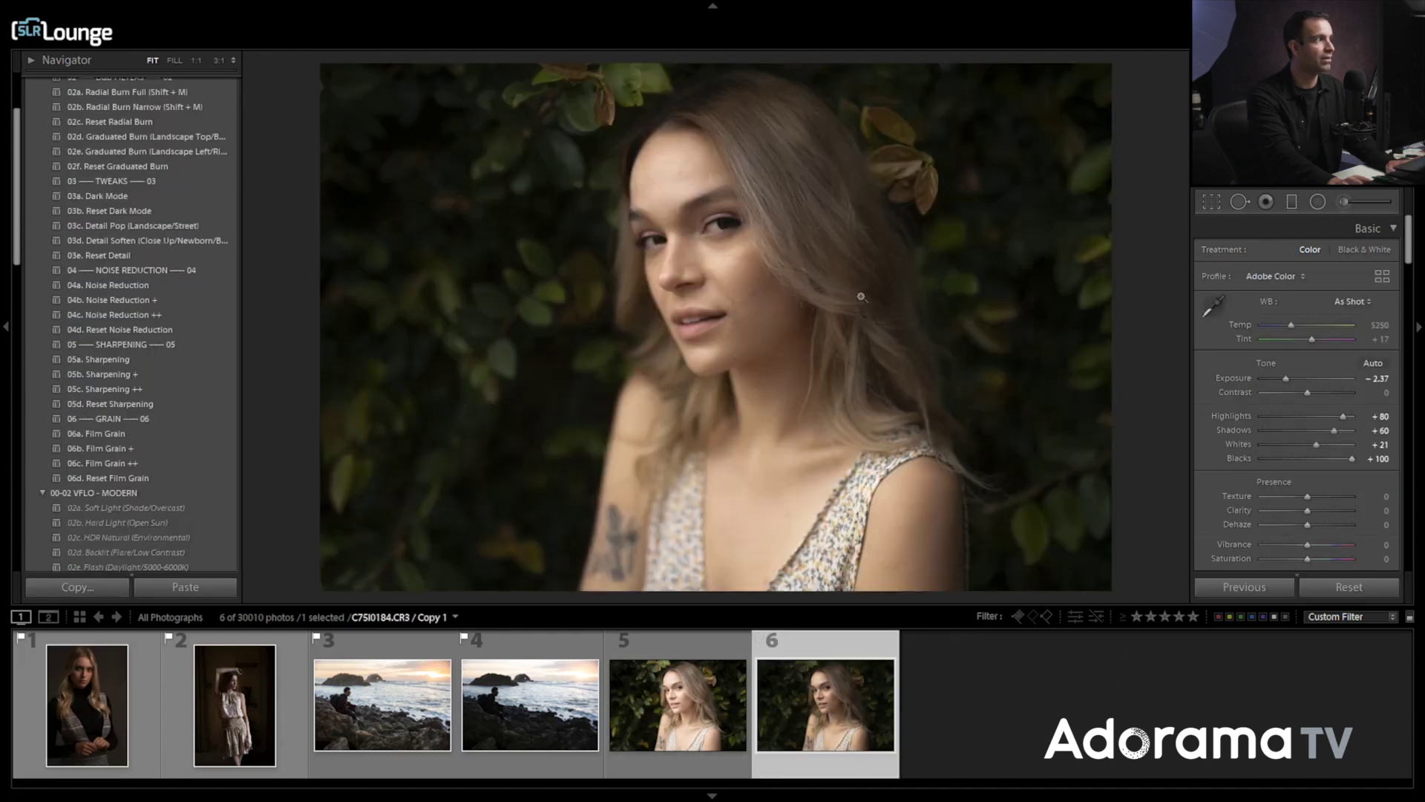
pyautogui.click(178, 195)
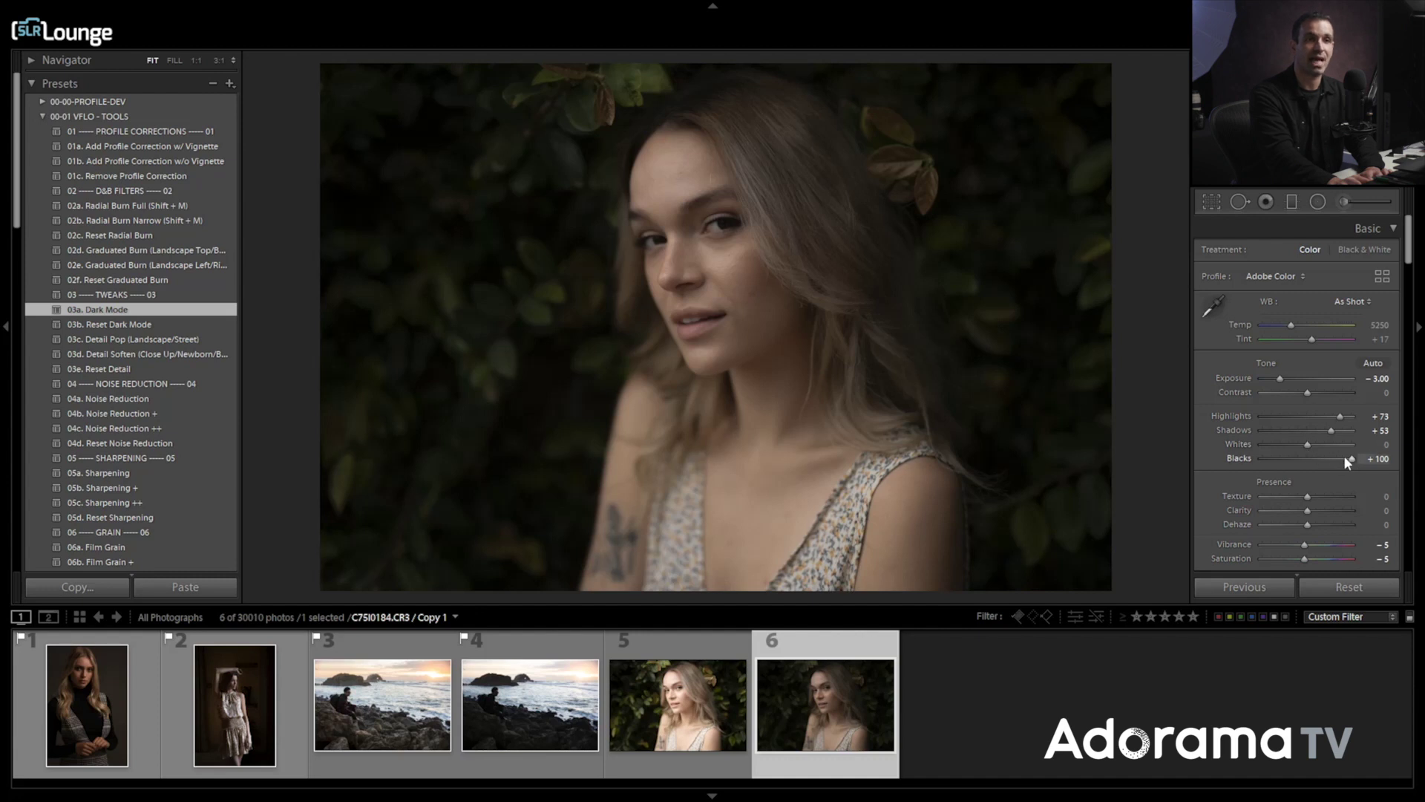
# Set up a new develop preset that includes only Basic Tone and Process Version, and cancel it without creating it
pyautogui.click(230, 84)
pyautogui.click(263, 99)
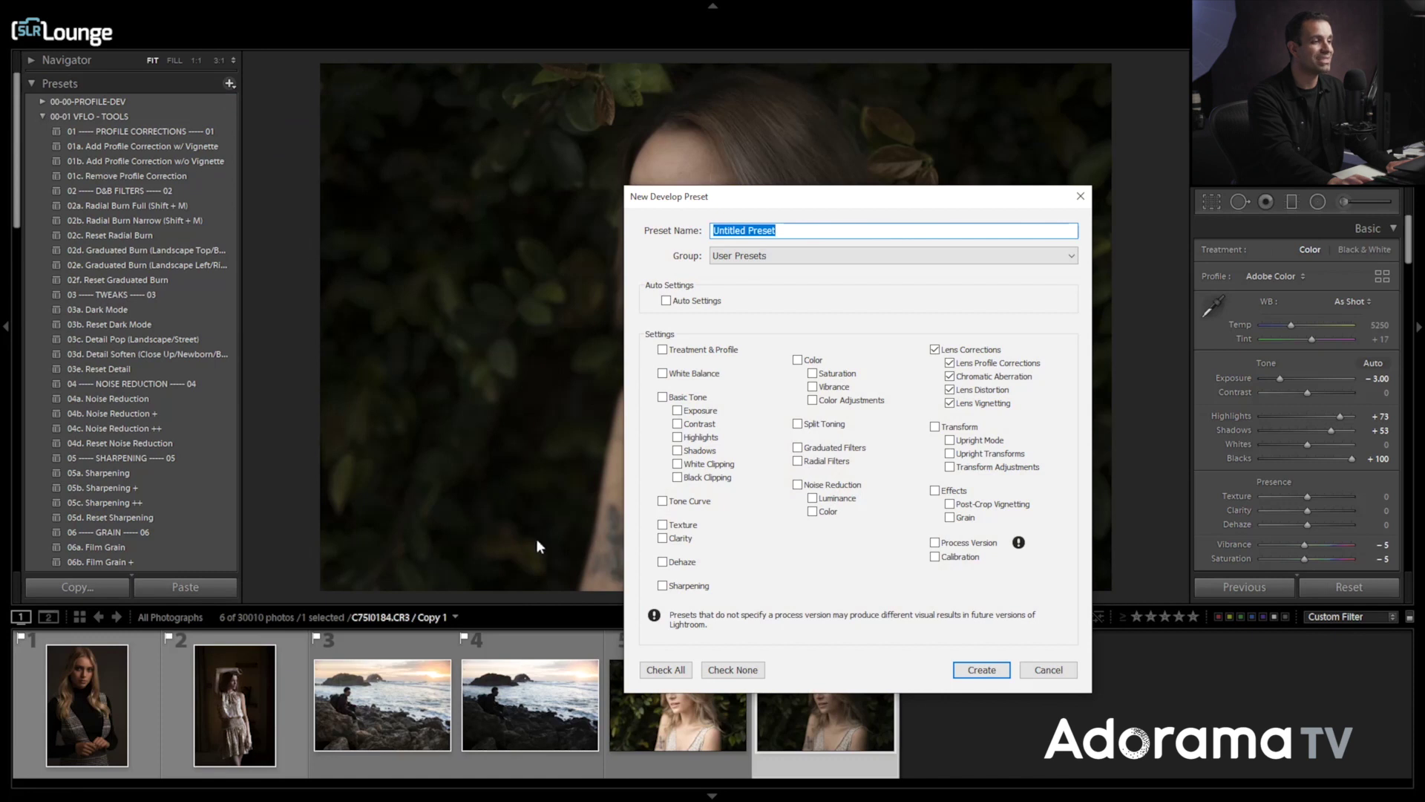
pyautogui.click(738, 670)
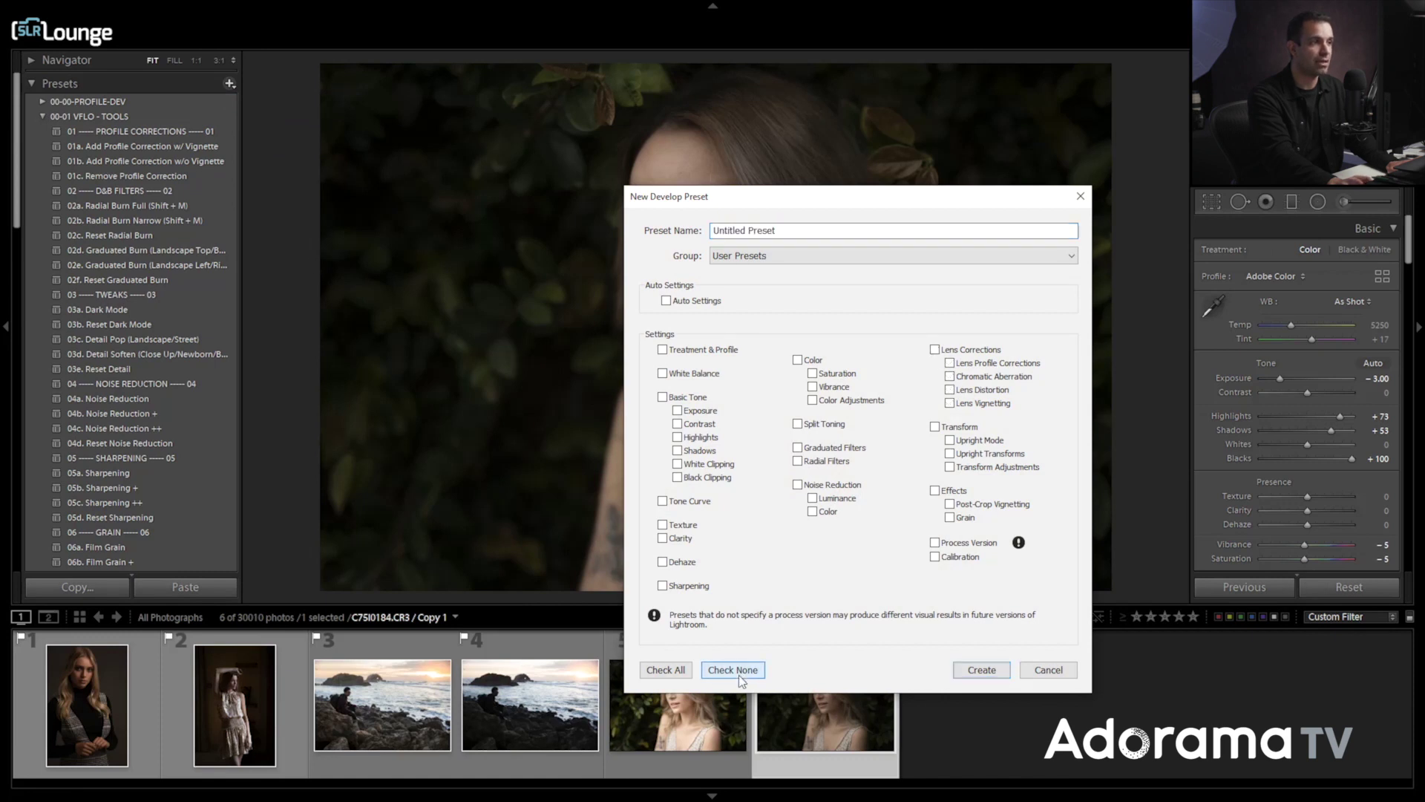
pyautogui.click(662, 397)
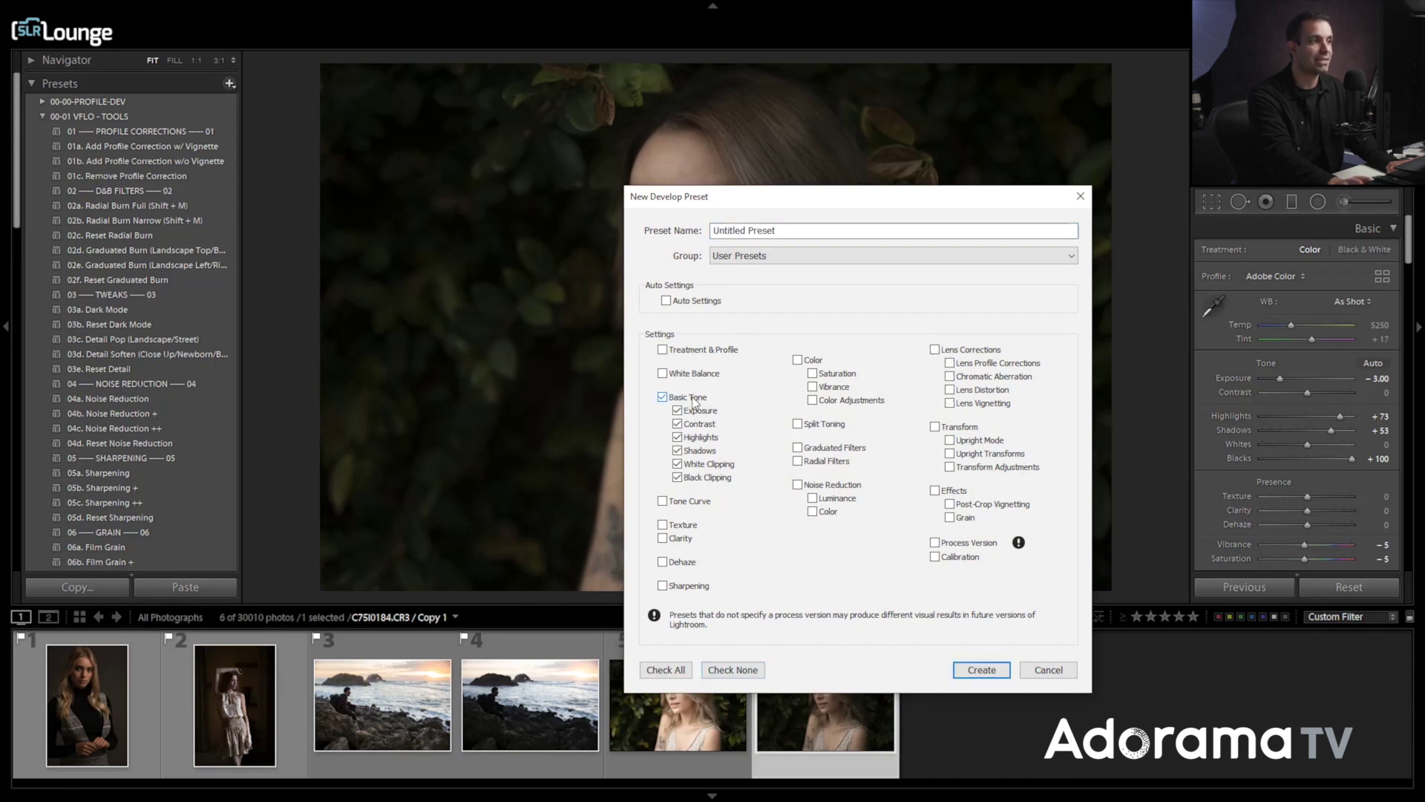
pyautogui.click(970, 543)
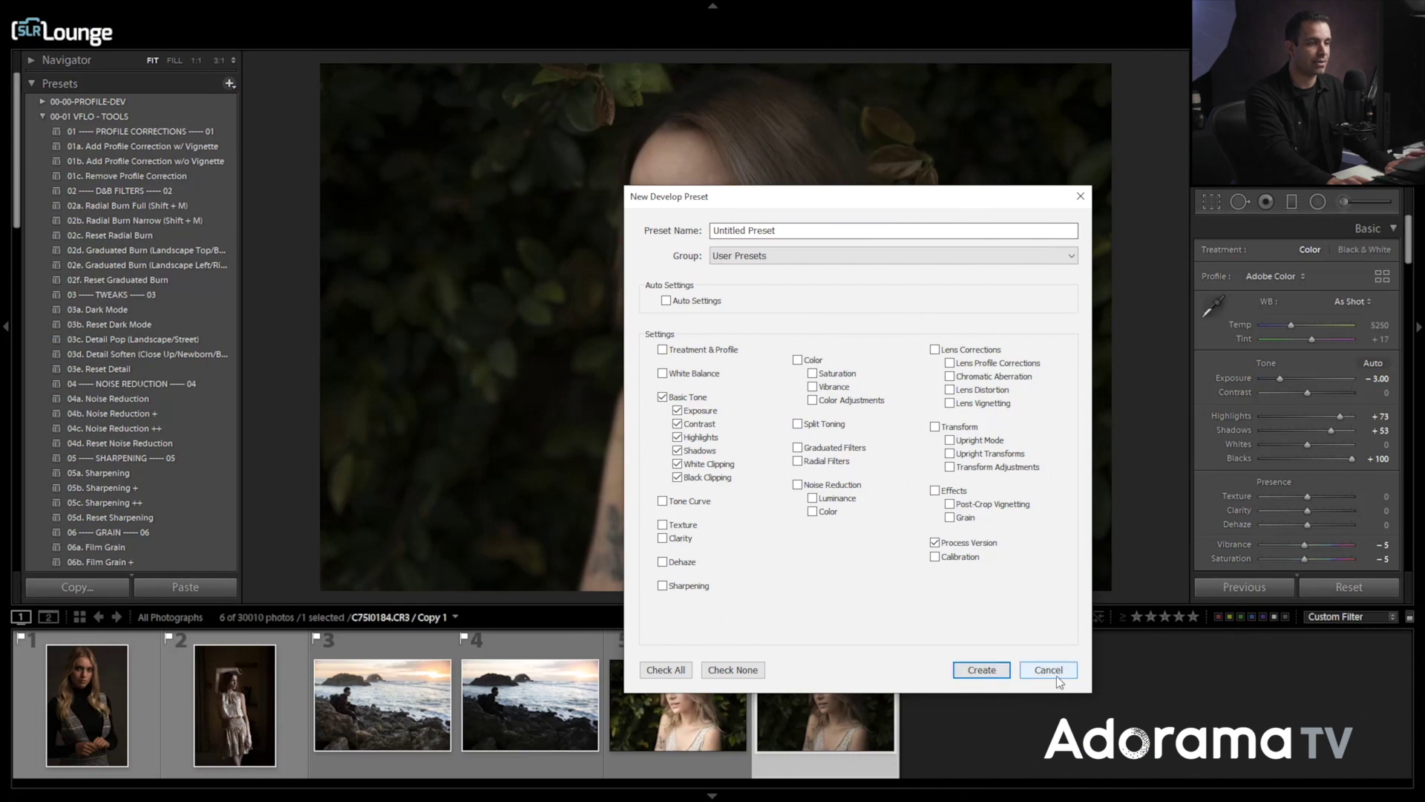
pyautogui.click(1049, 670)
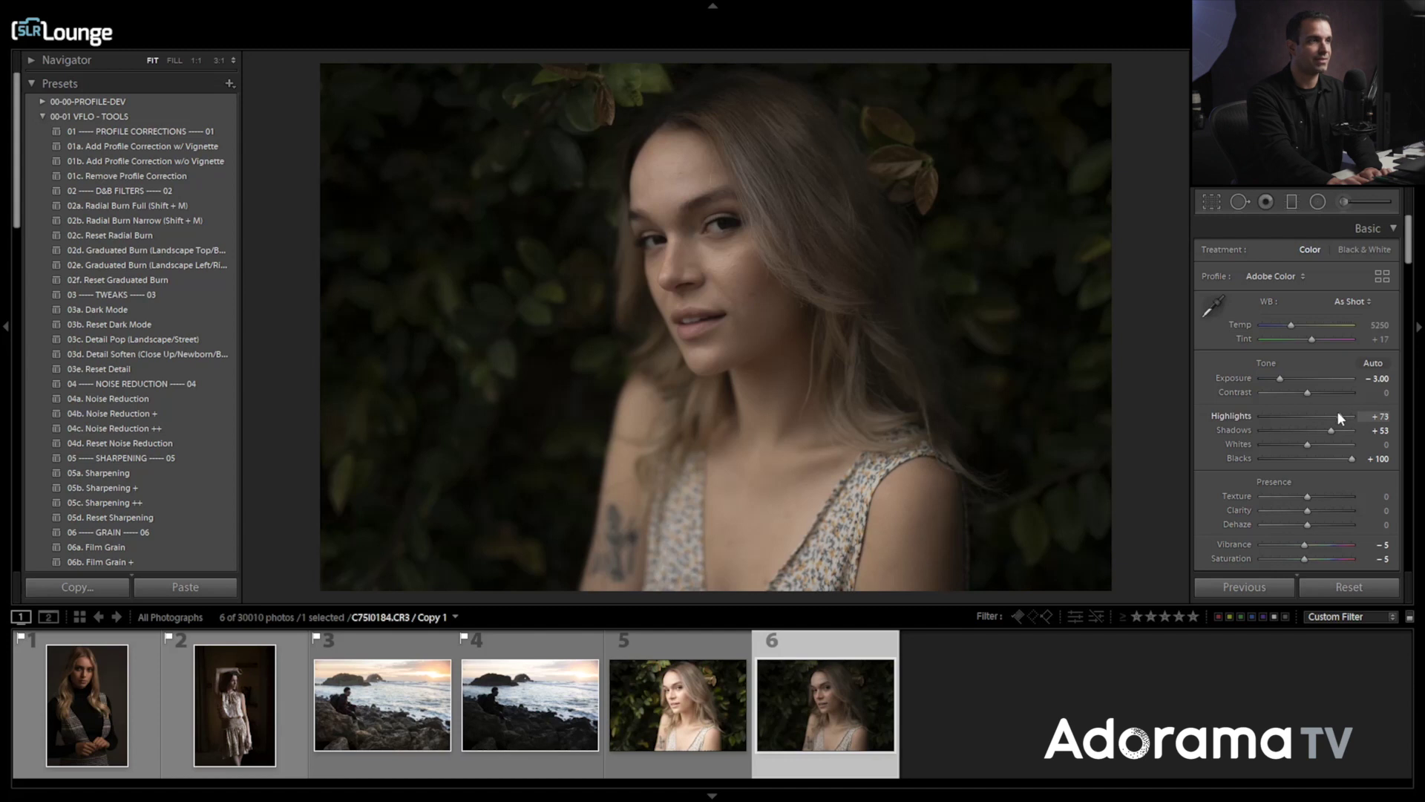
# Brighten the leafy portrait by setting Exposure to −2.60, Highlights to +100 and Whites to +20
pyautogui.moveTo(1338, 415); pyautogui.dragTo(1340, 414)
pyautogui.hotkey('shift', 'Up')
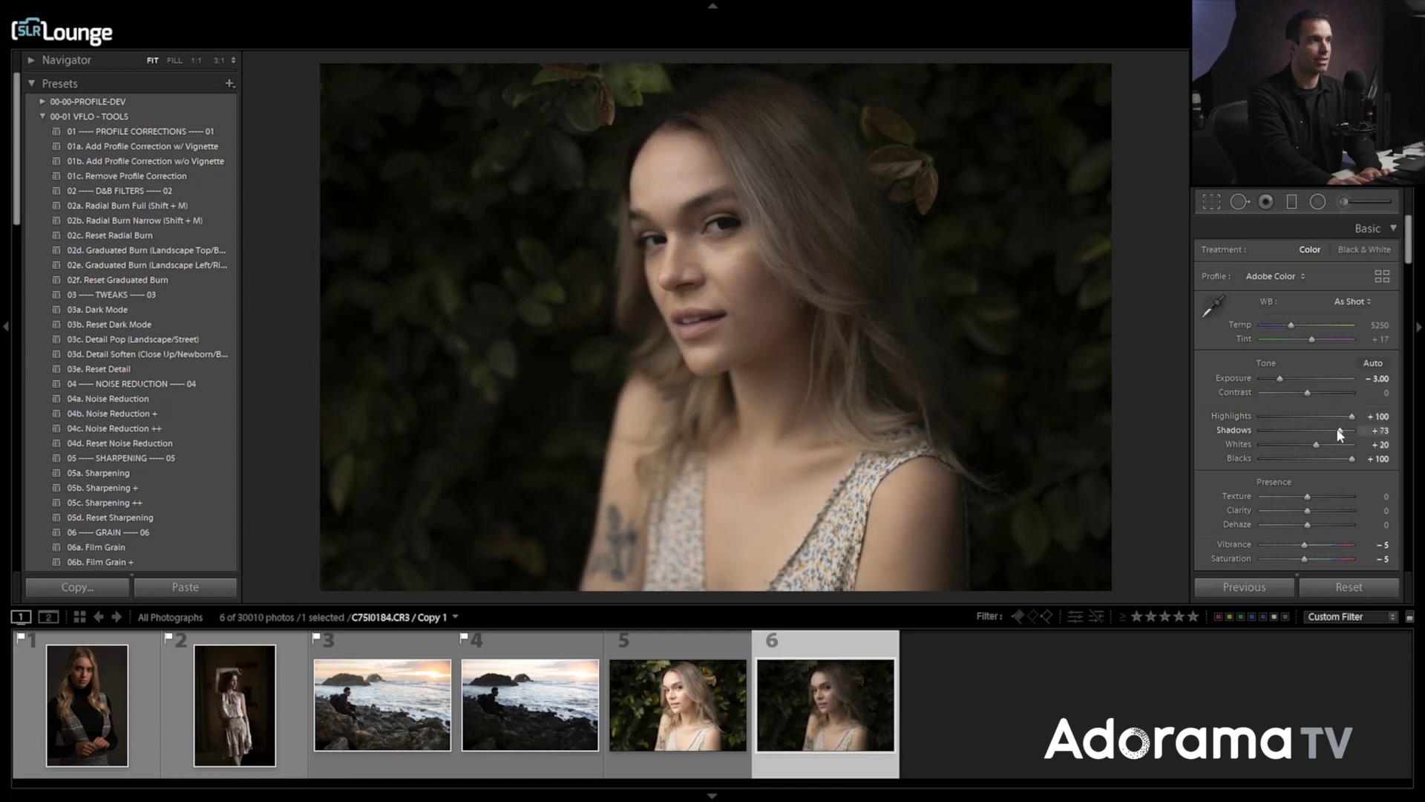
pyautogui.press('Up')
pyautogui.press('Up')
pyautogui.press('Up')
pyautogui.press('Up')
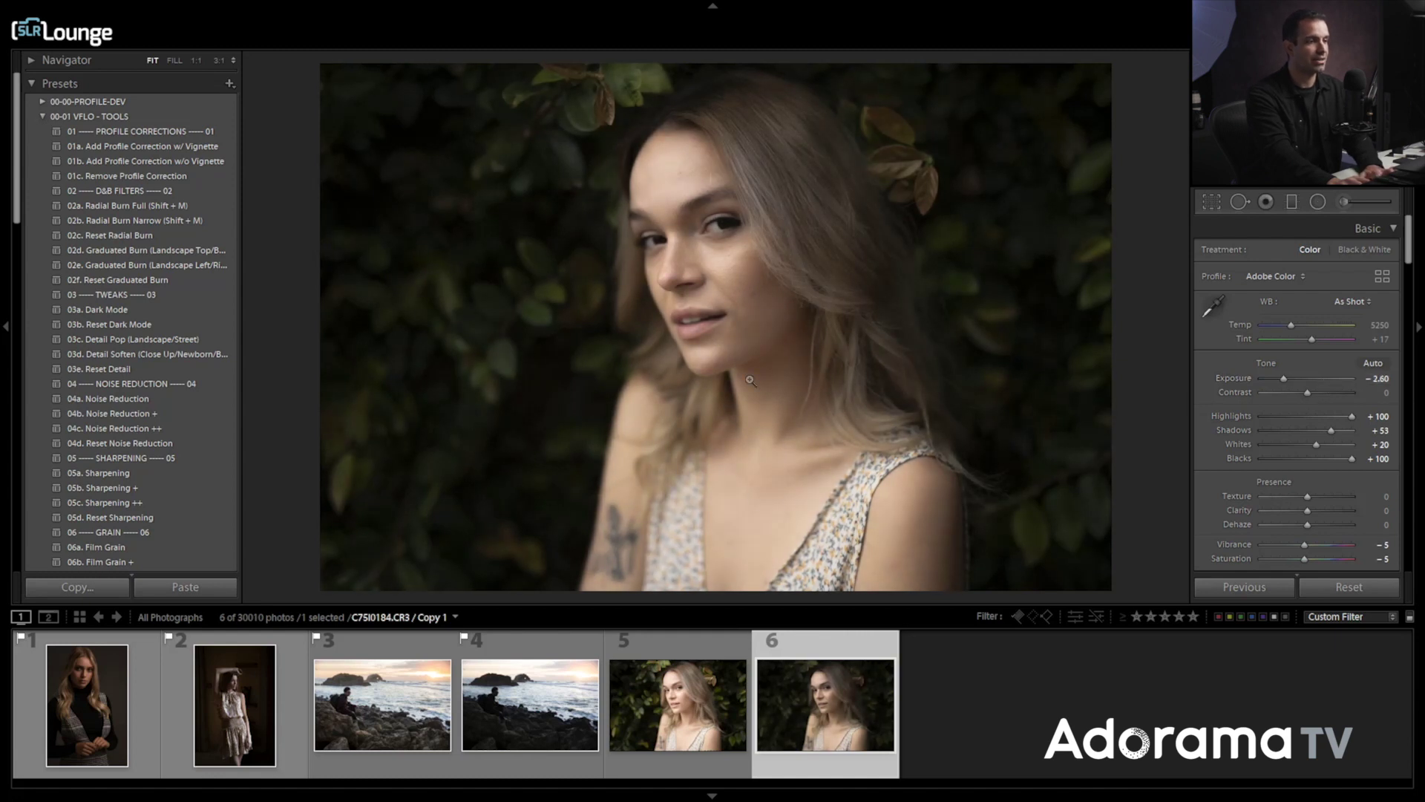
# Create a virtual copy of the leafy portrait and reset its develop settings
pyautogui.hotkey('ctrl', "'")
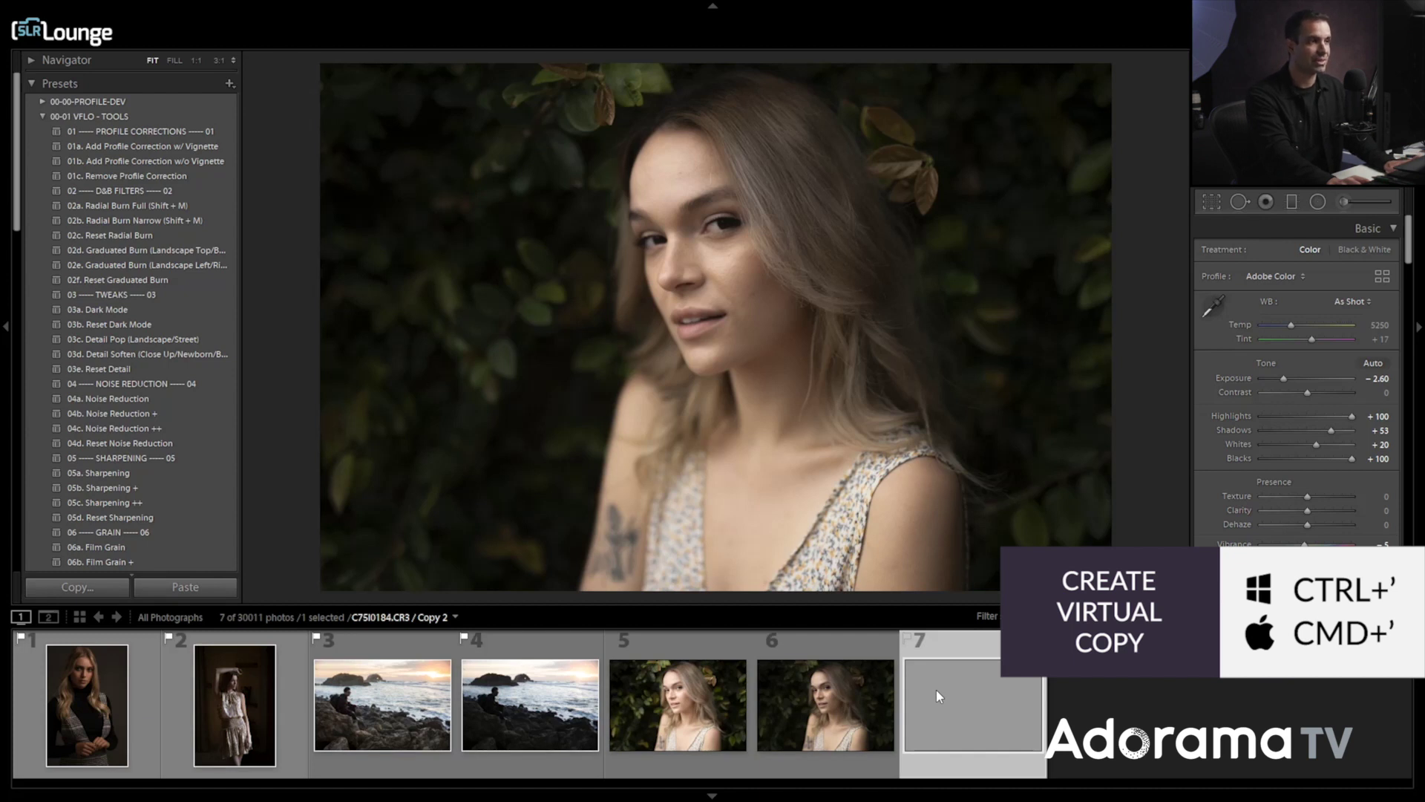
pyautogui.hotkey('ctrl', 'shift', 'r')
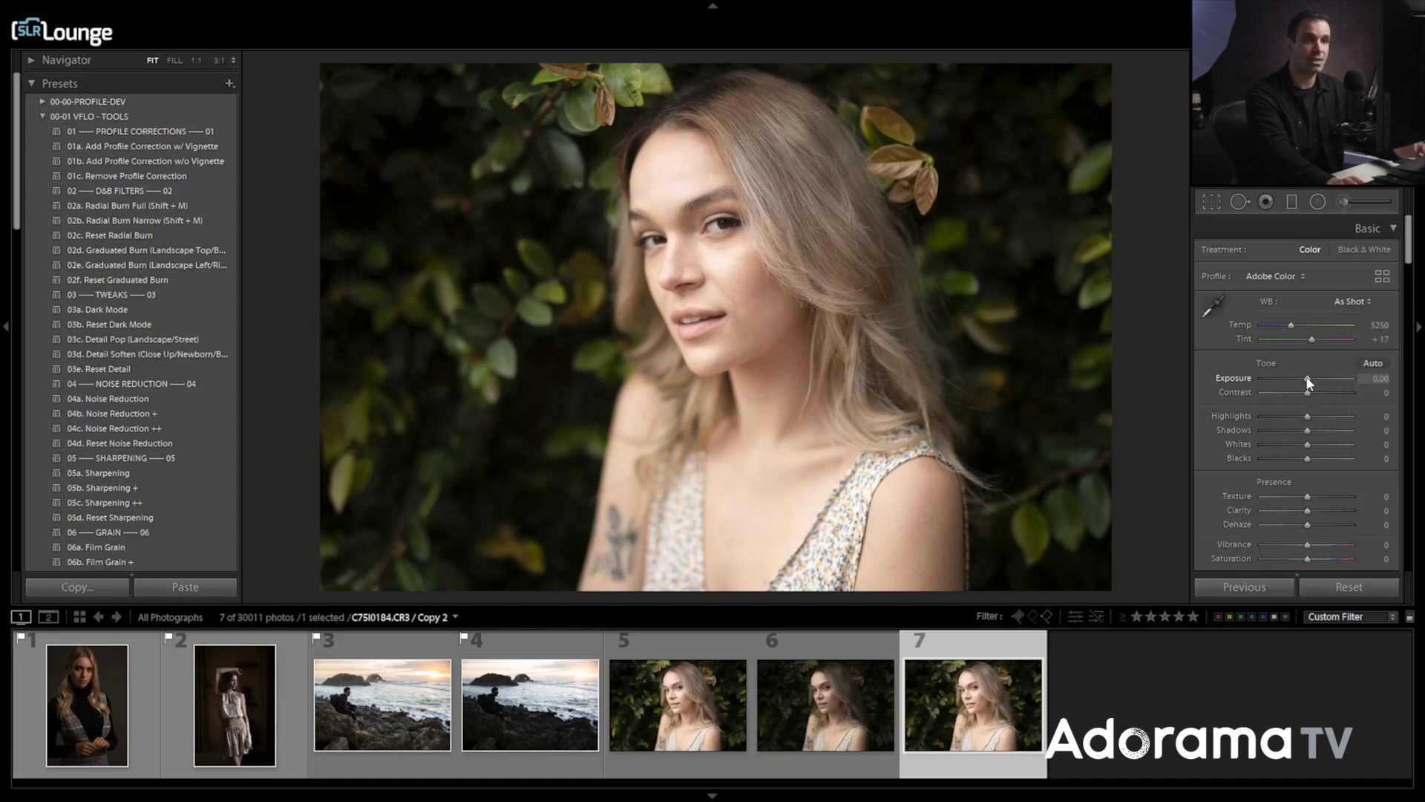
# Apply the 02a. Soft Light (Shade/Overcast) preset from the 00-02 VFLO - MODERN group to the new virtual copy
pyautogui.scroll(-5, 1314, 401)
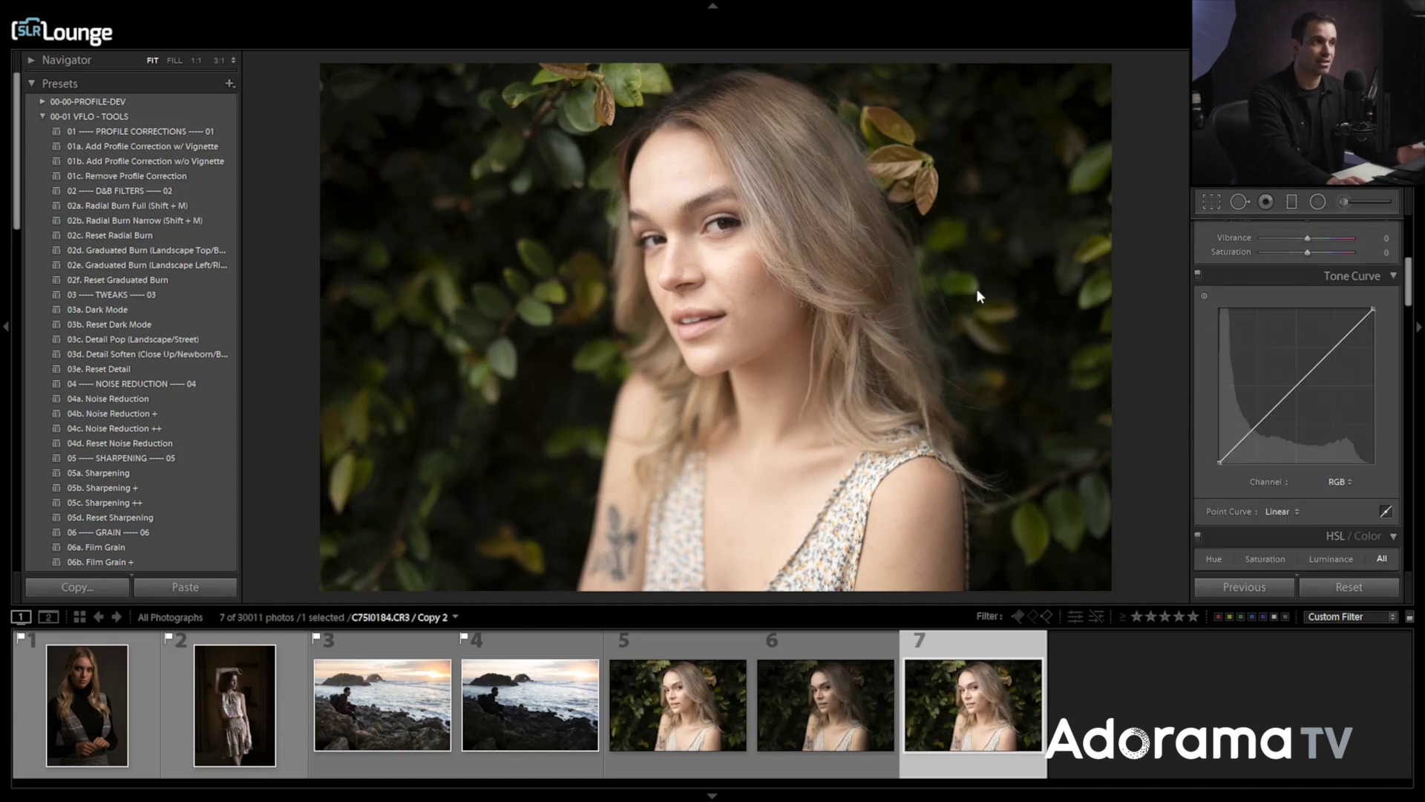
pyautogui.scroll(5, 1207, 357)
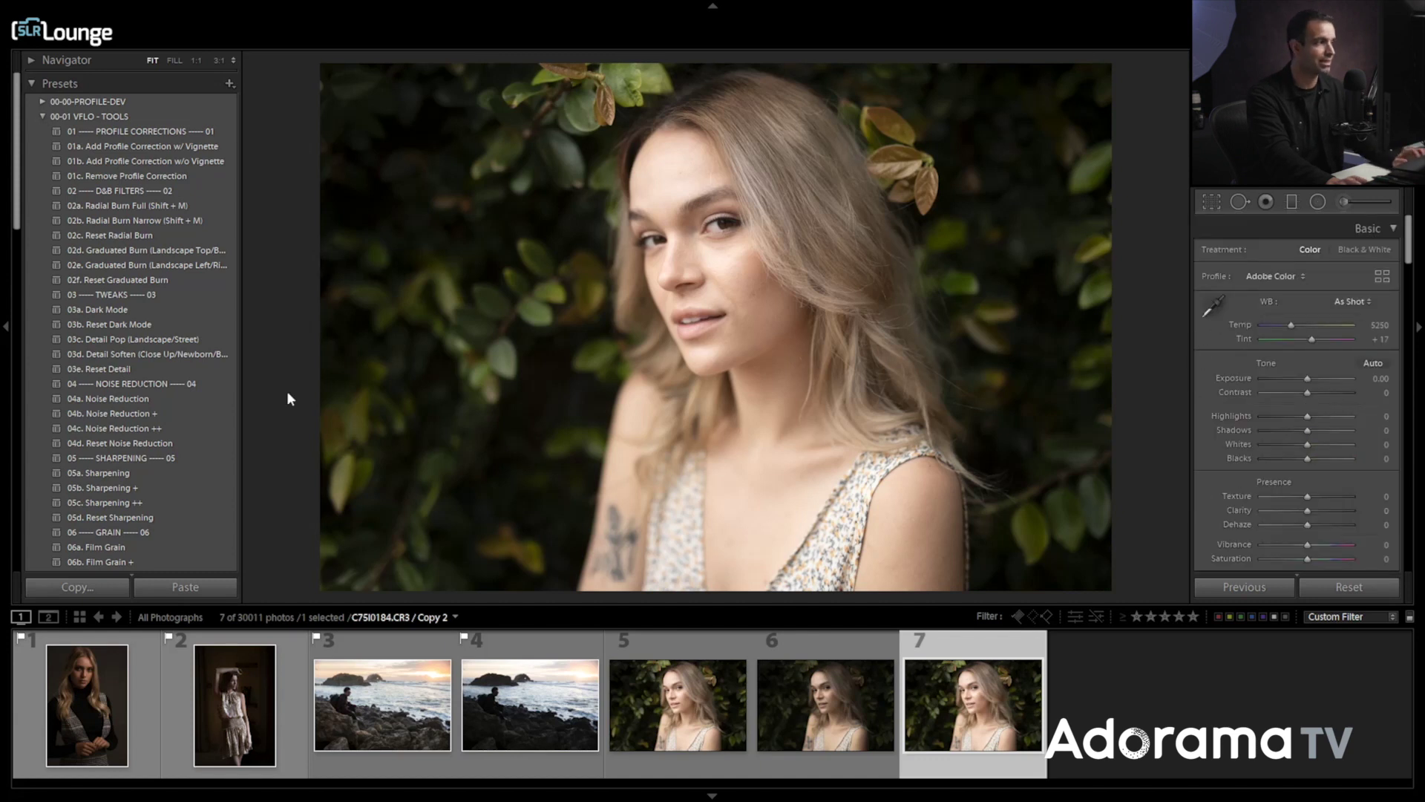
pyautogui.scroll(-5, 183, 425)
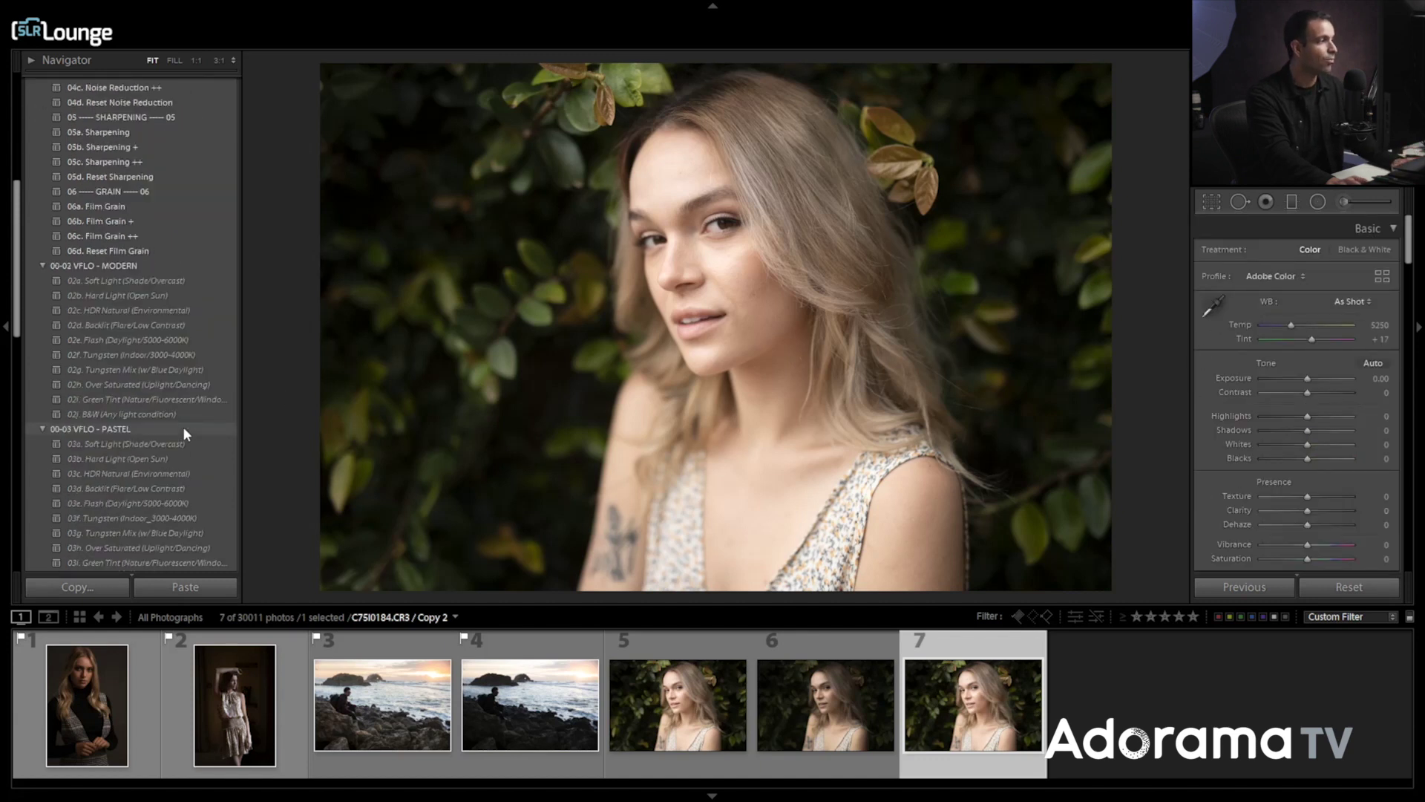
pyautogui.click(154, 279)
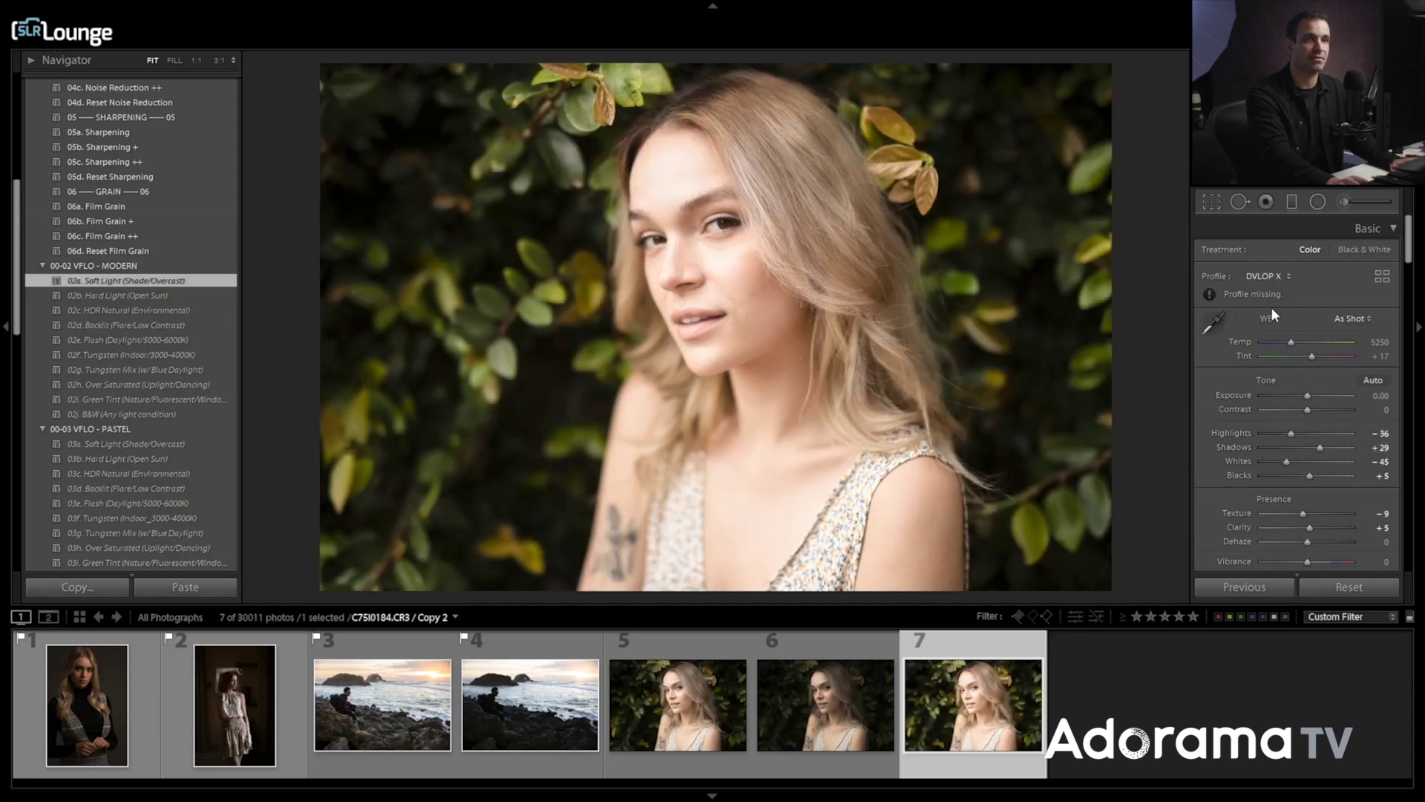
# Apply the 03a. Dark Mode preset from the 00-01 VFLO - TOOLS group on top of the soft light look
pyautogui.scroll(-10, 140, 185)
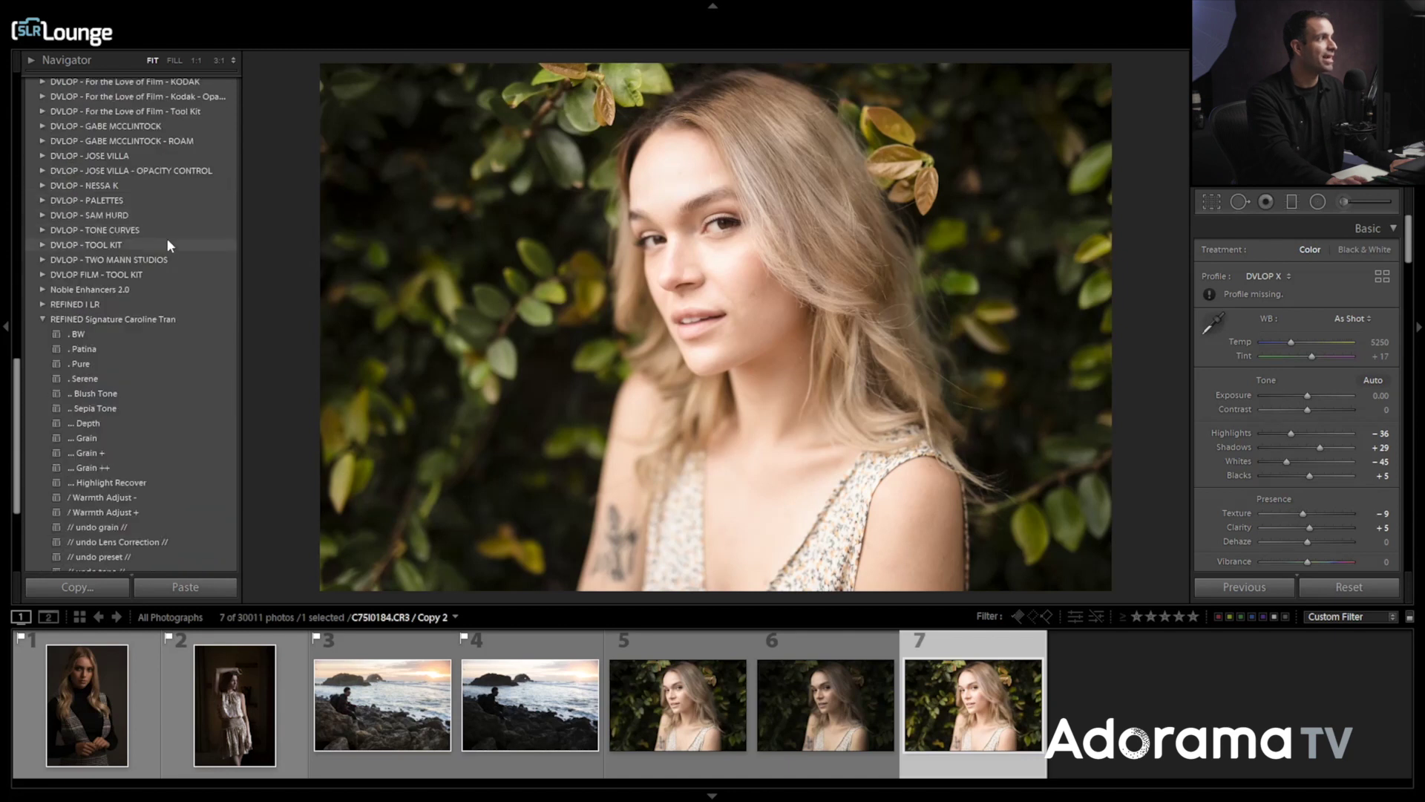
pyautogui.scroll(15, 166, 236)
pyautogui.scroll(5, 164, 255)
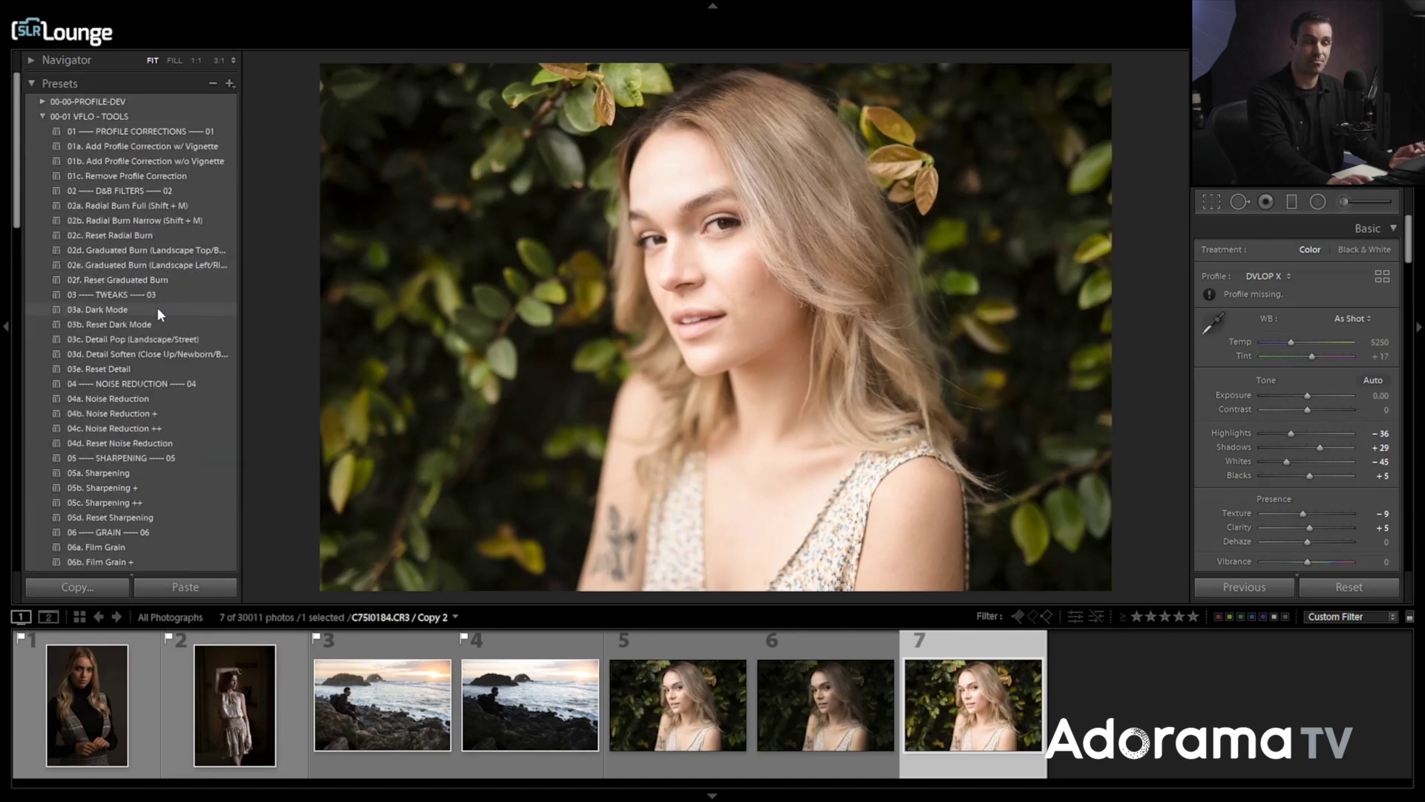
pyautogui.click(157, 310)
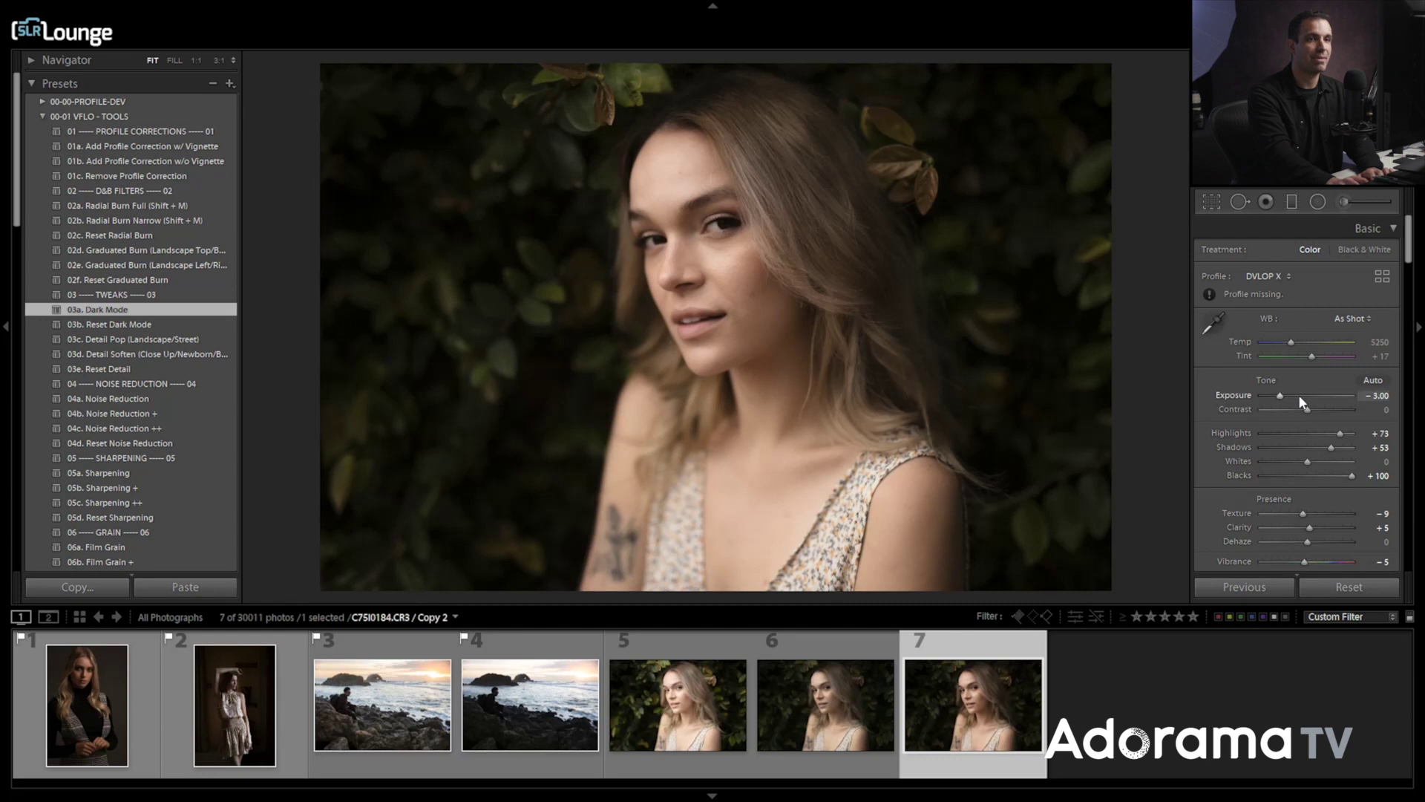
# Set Exposure to −2.80 and Highlights to +93 on the new copy, and compare it with the previous copy
pyautogui.hotkey('shift', 'Up')
pyautogui.hotkey('shift', 'Up')
pyautogui.press('Down')
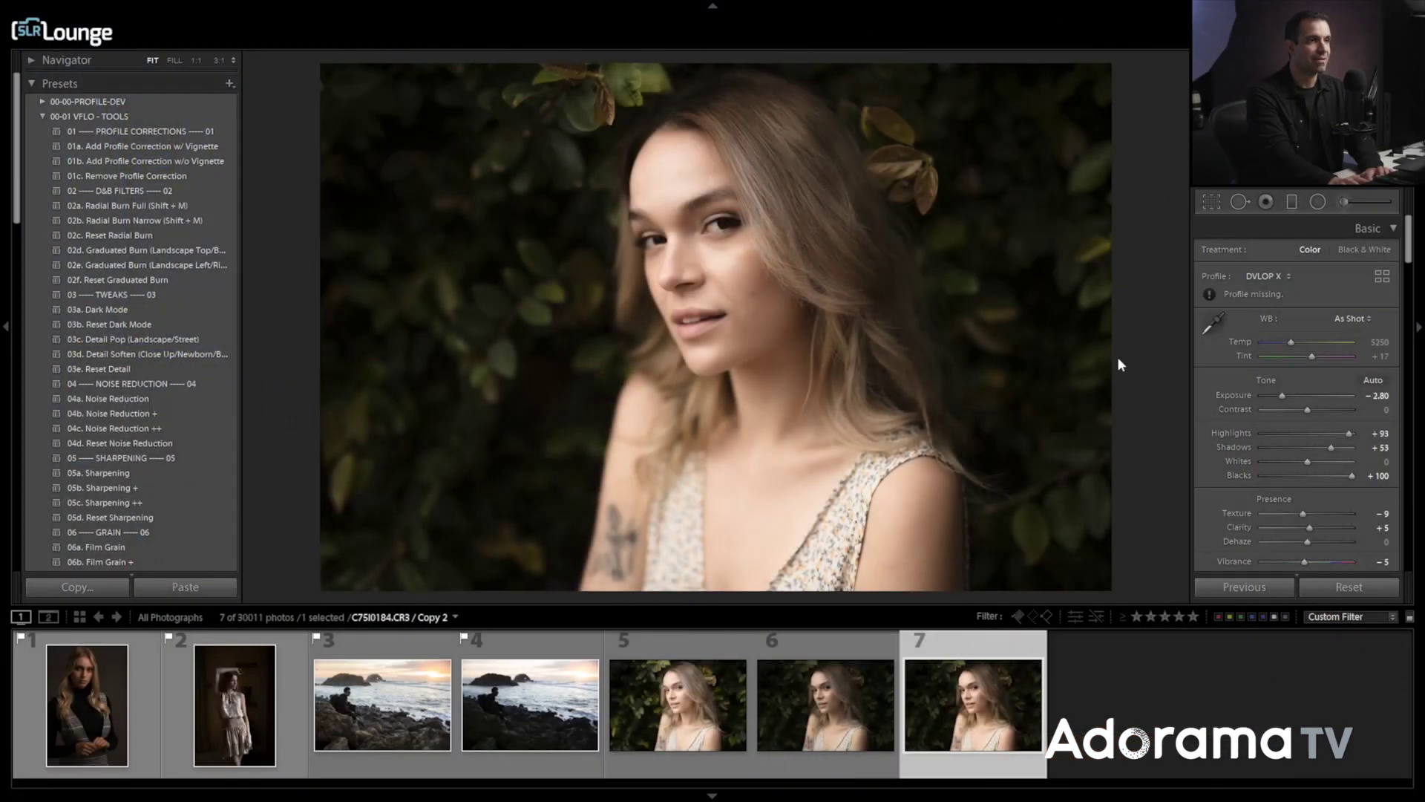
pyautogui.press('Left')
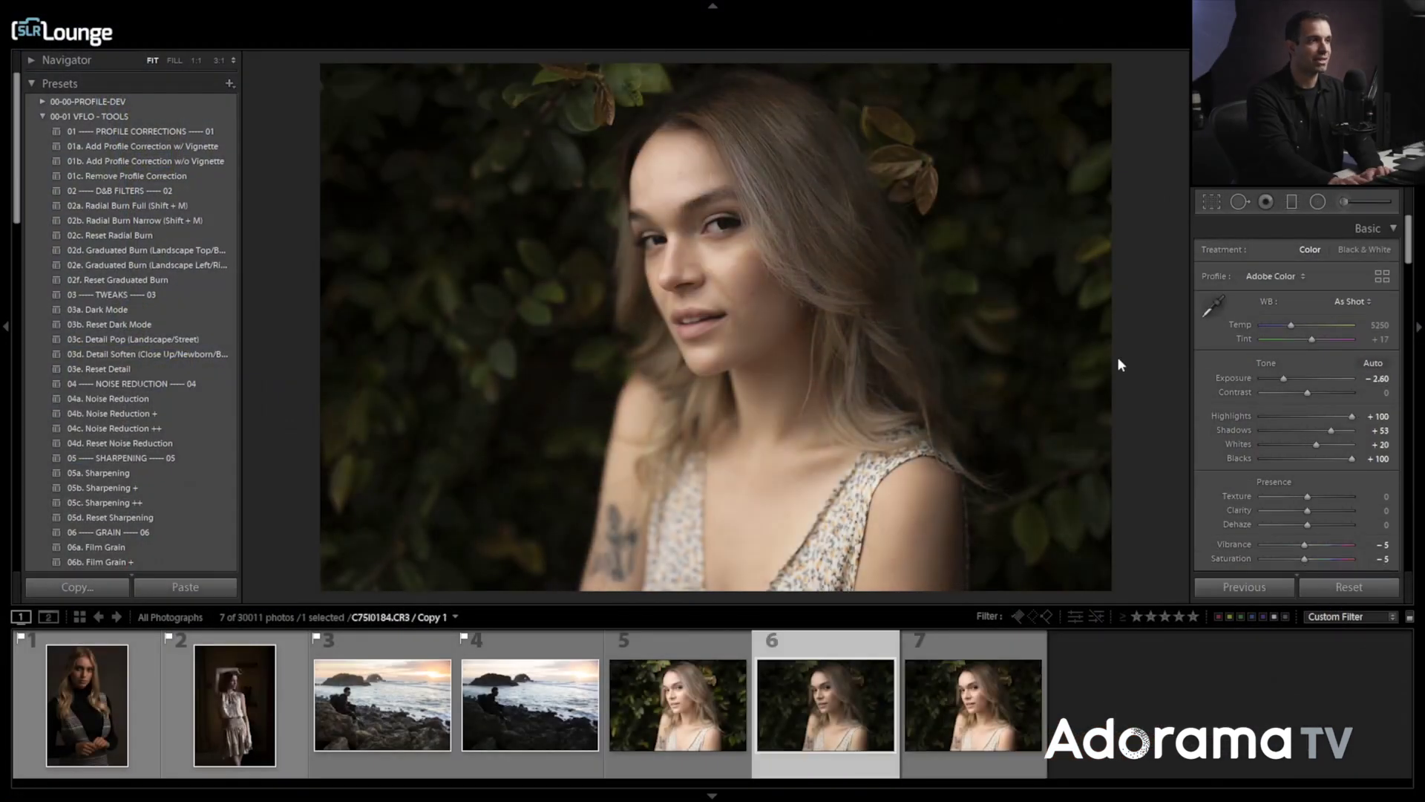
pyautogui.press('Right')
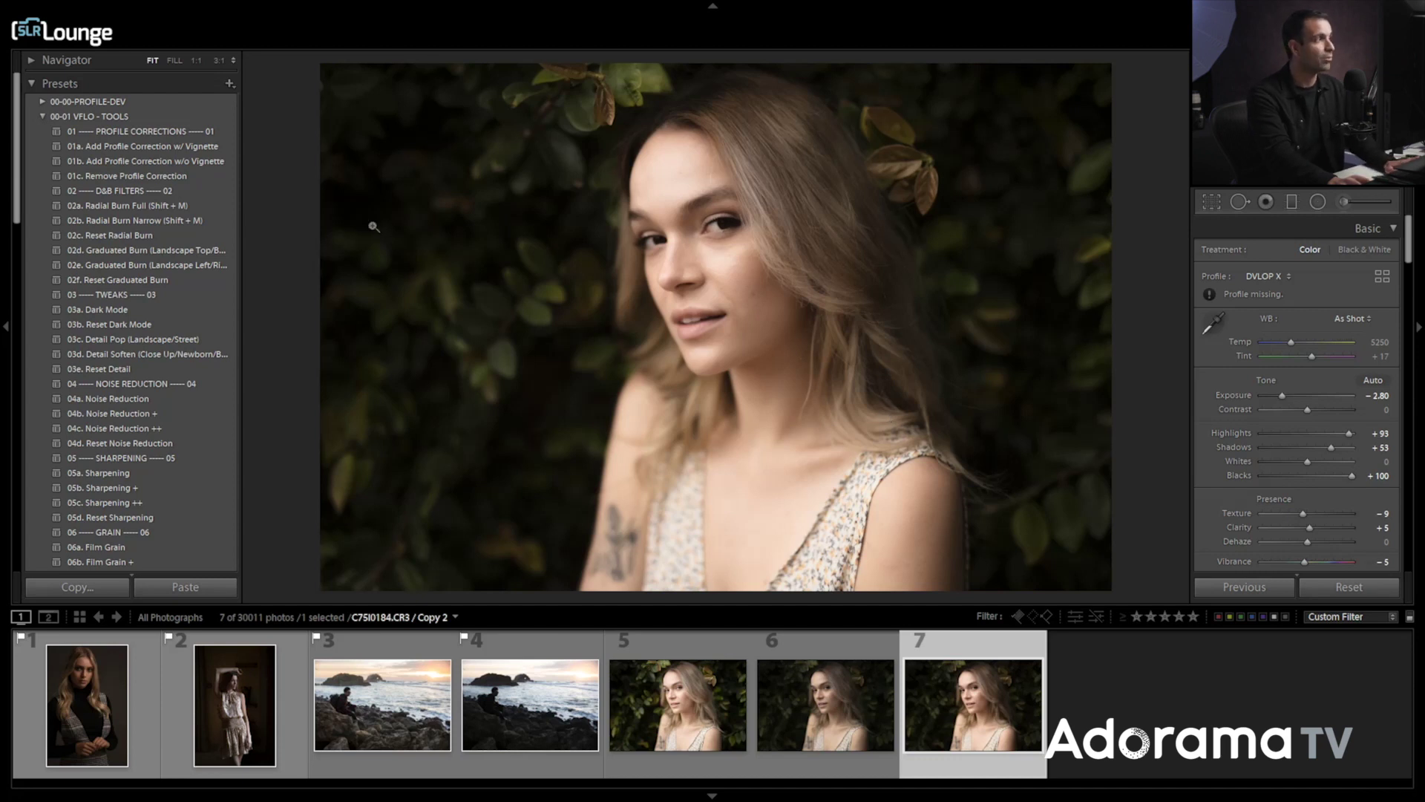
# Using the 02a. Radial Burn Full preset, place a tall, slightly tilted radial burn centred on the woman's face with Exposure at −0.86
pyautogui.click(182, 205)
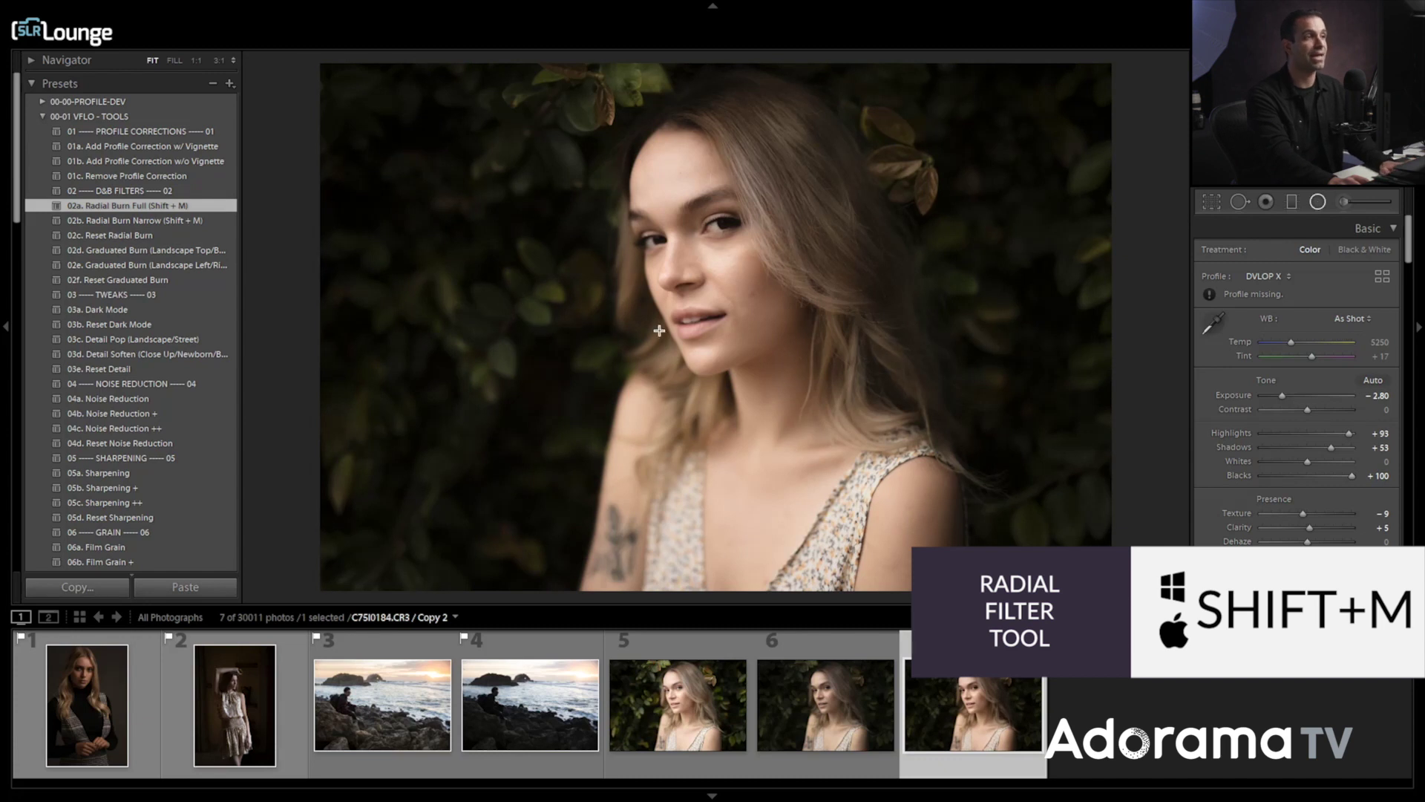
pyautogui.hotkey('shift', 'm')
pyautogui.keyDown('ctrl'); pyautogui.doubleClick(717, 325); pyautogui.keyUp('ctrl')
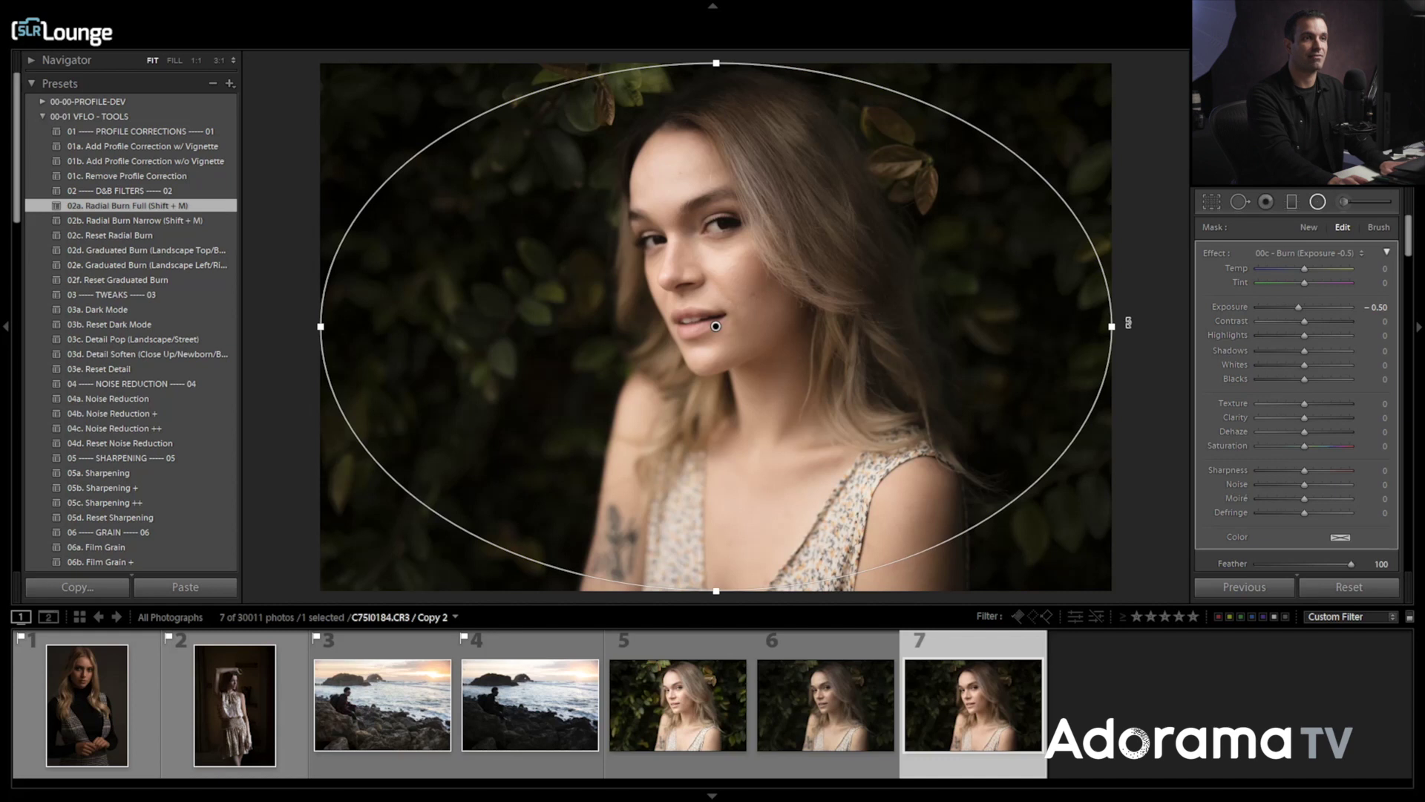
pyautogui.moveTo(1119, 324); pyautogui.dragTo(735, 668)
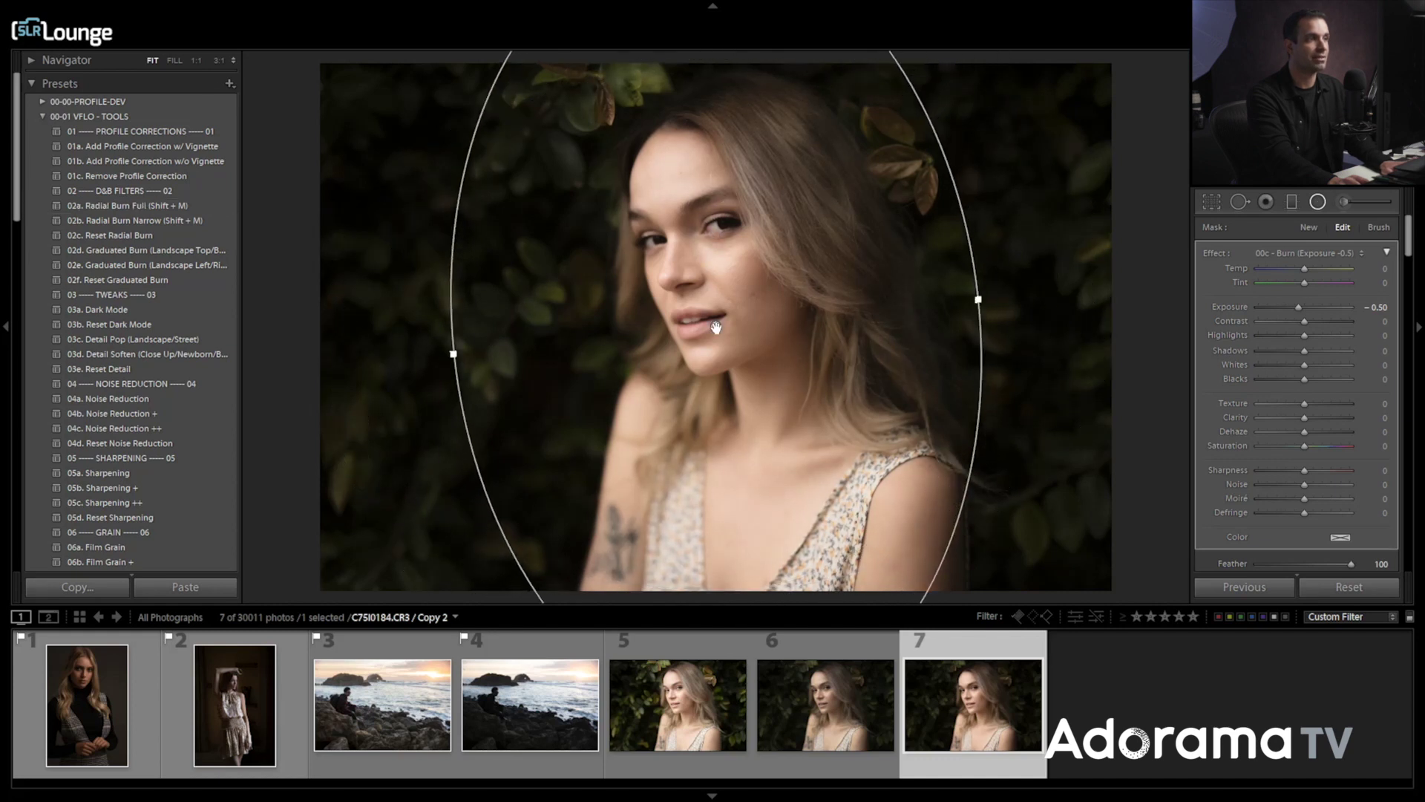
pyautogui.moveTo(717, 256); pyautogui.dragTo(721, 256)
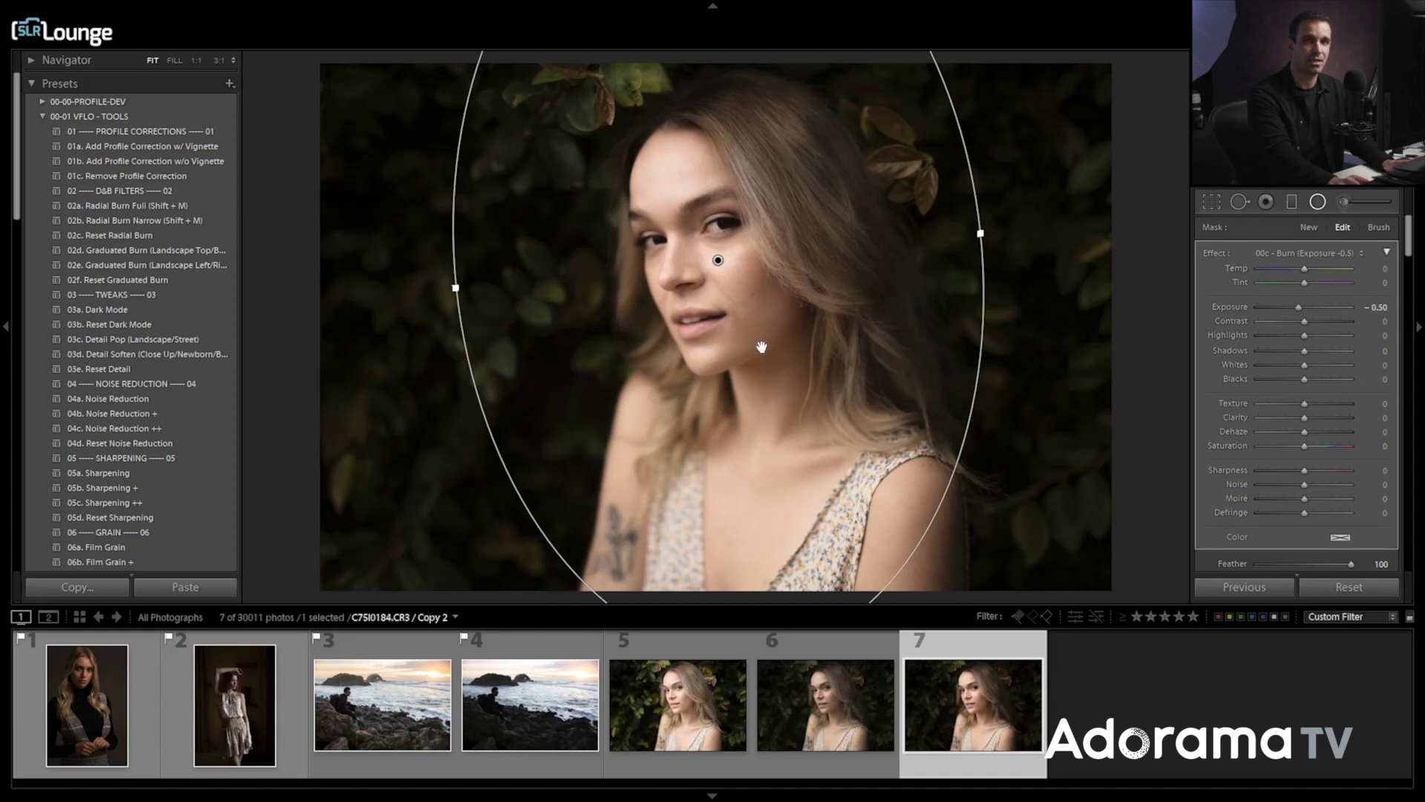
pyautogui.scroll(-5, 1304, 302)
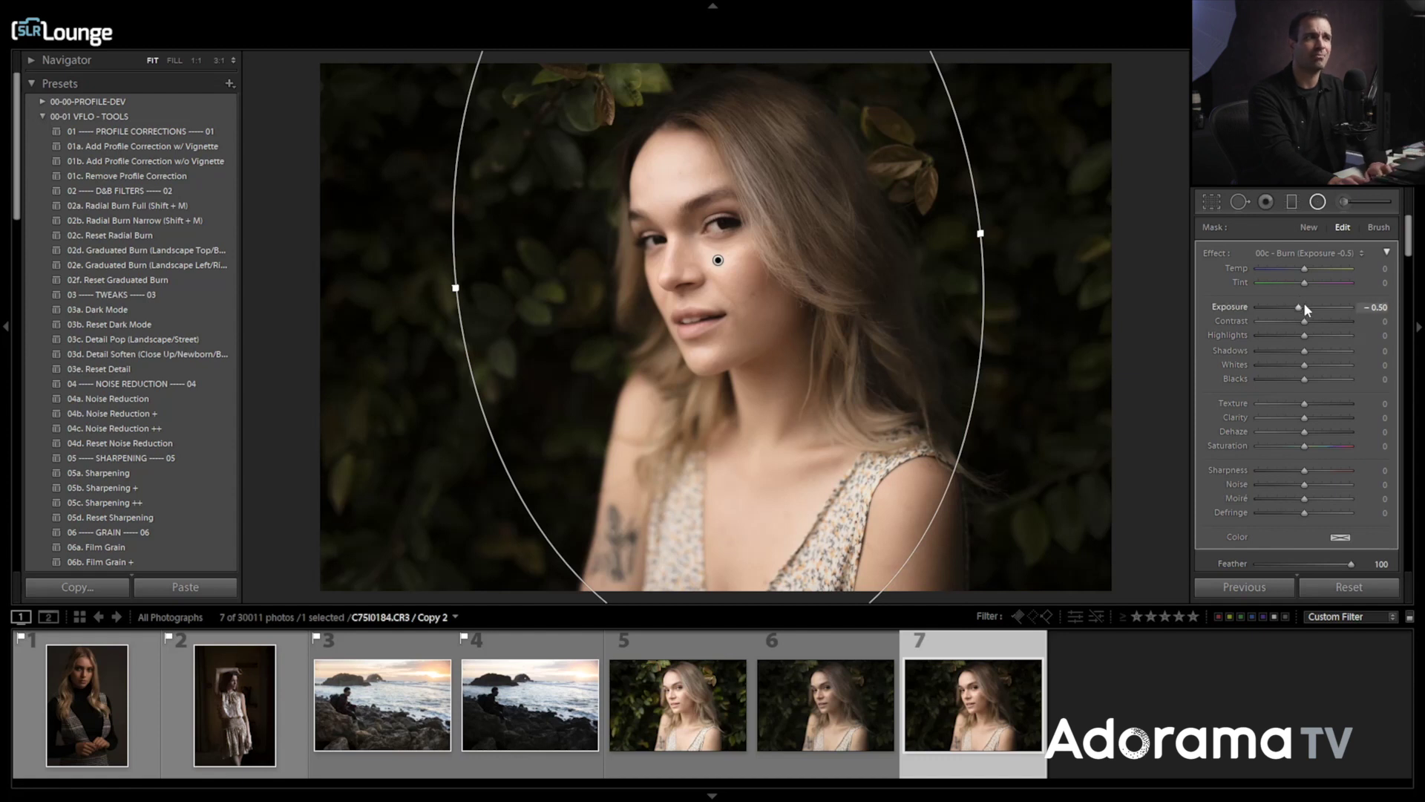
pyautogui.scroll(-2, 1304, 301)
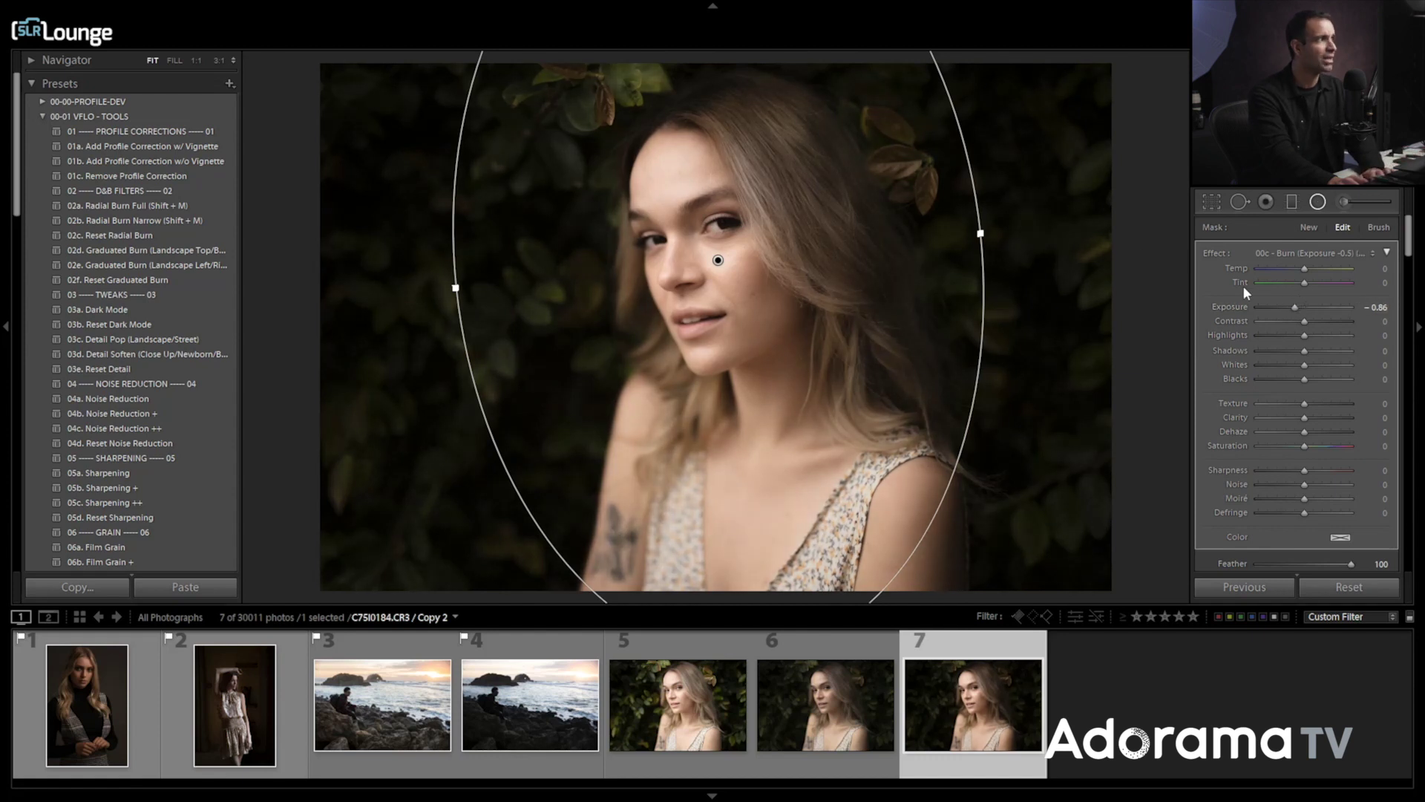
# Examine the Radial Filters option among the settings available for a new develop preset, without creating one
pyautogui.click(230, 84)
pyautogui.click(315, 101)
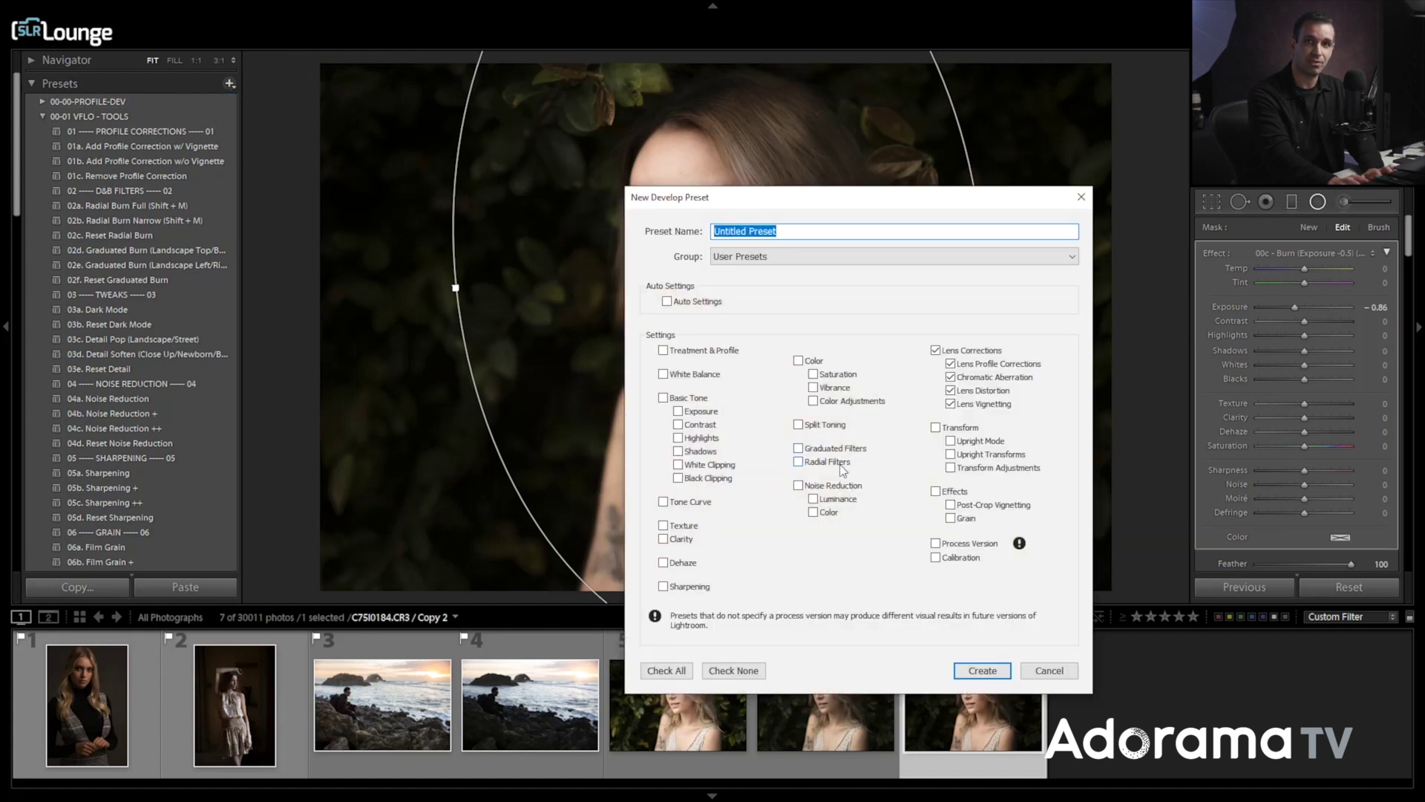
pyautogui.click(1049, 670)
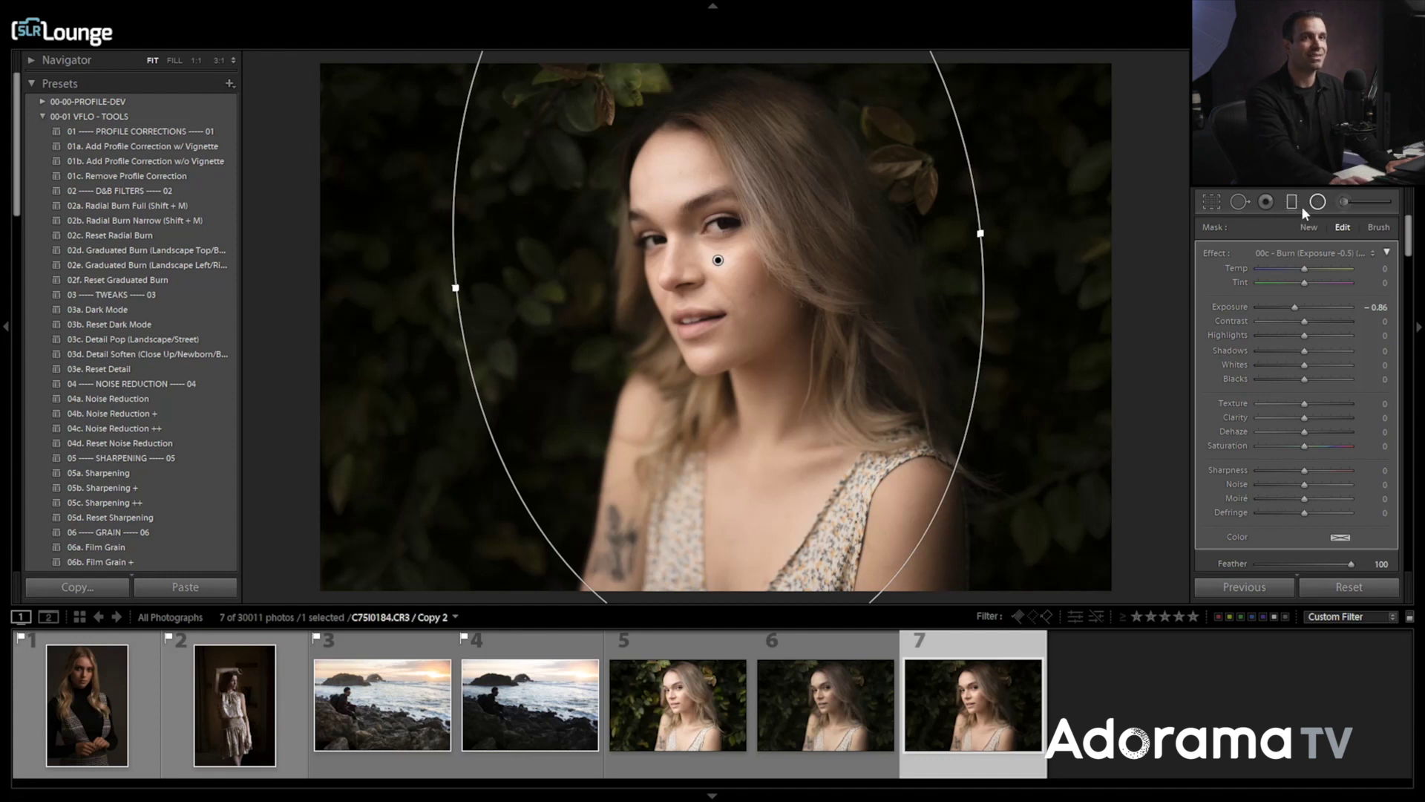
# Compare the dark edited copy side by side with the unedited original, then return to the edited copy in a larger view
pyautogui.press('d')
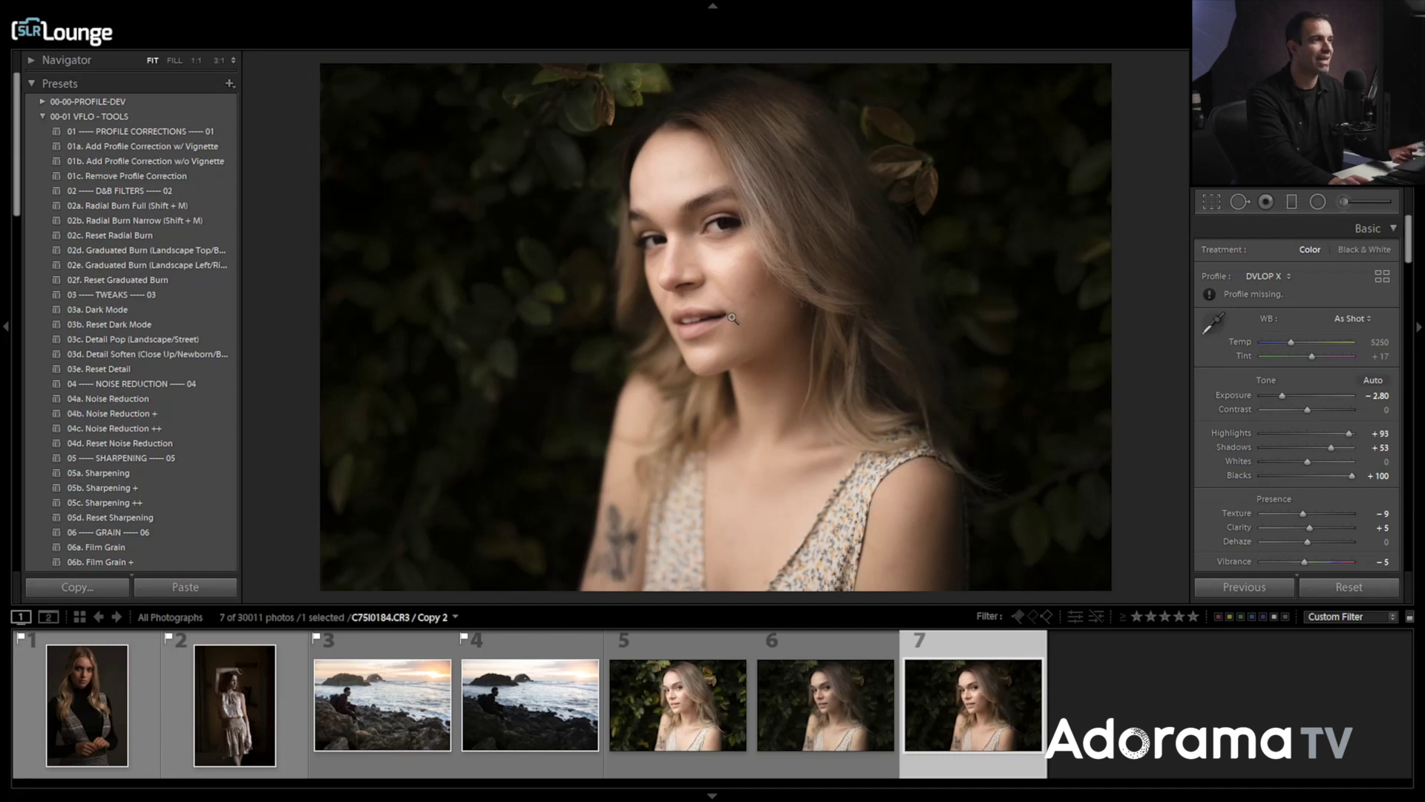
pyautogui.keyDown('ctrl'); pyautogui.click(715, 704); pyautogui.keyUp('ctrl')
pyautogui.press('n')
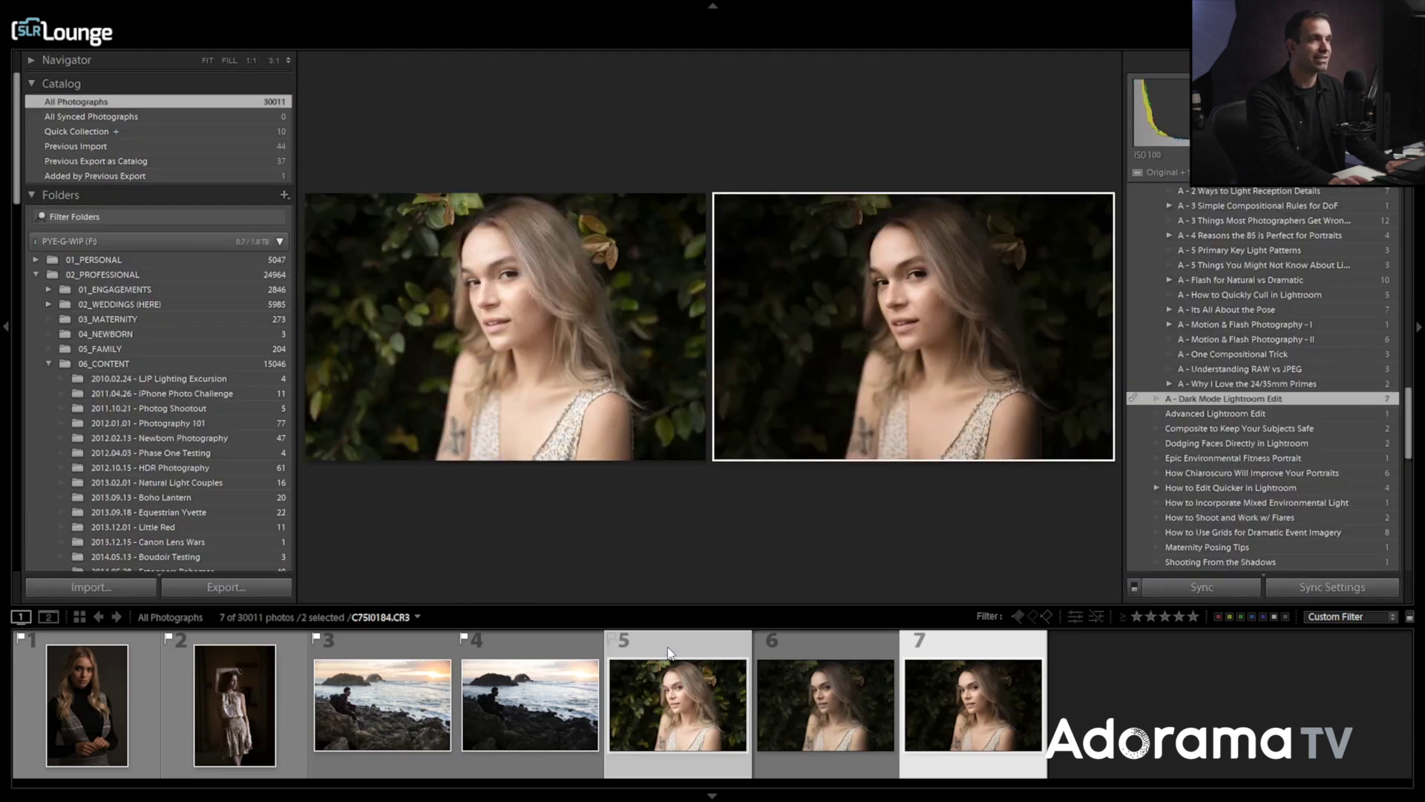
pyautogui.hotkey('shift', 'Tab')
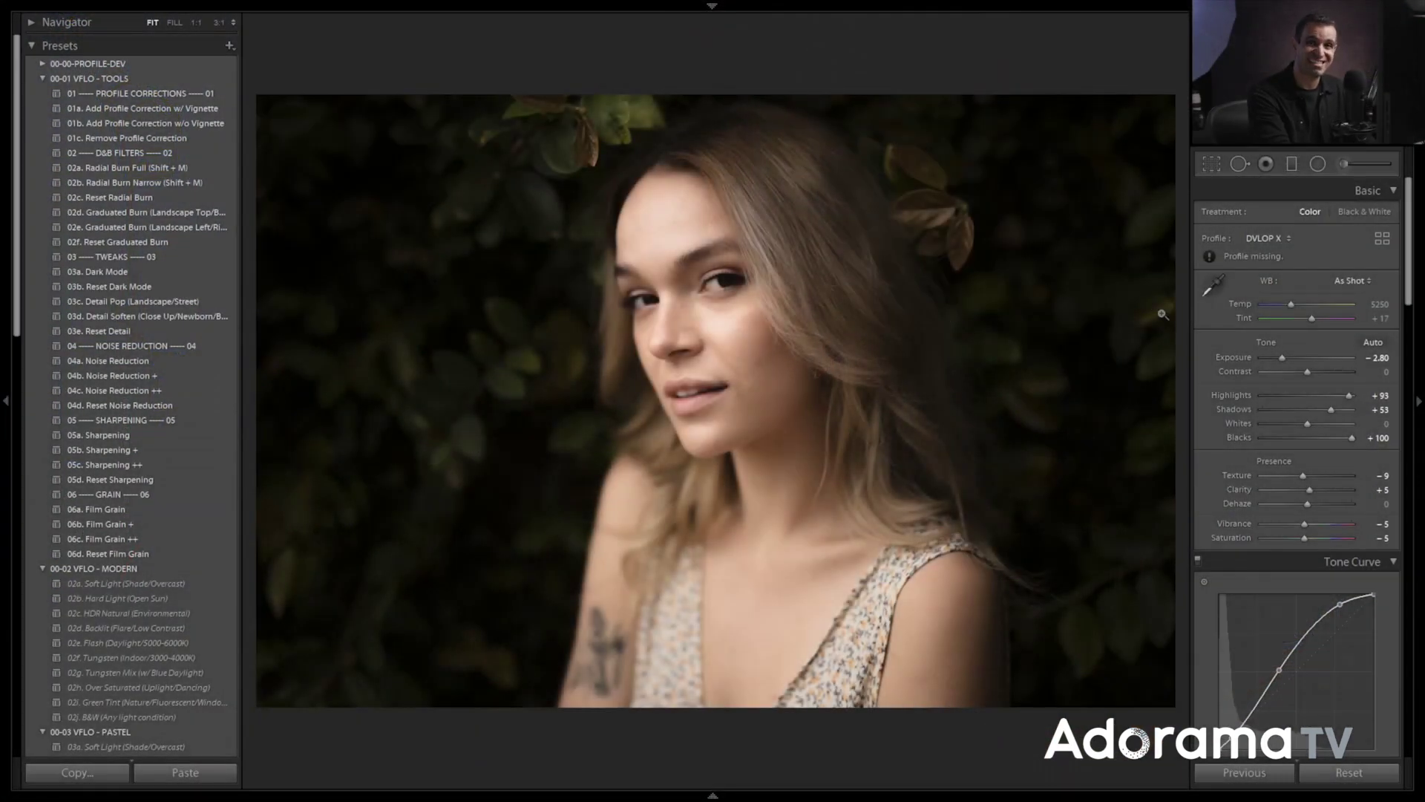
# Using the Adjustment Brush with the 33a - Hair: Enhance Detail preset at size 10, paint over the crown and longer side of the hair
pyautogui.click(1345, 165)
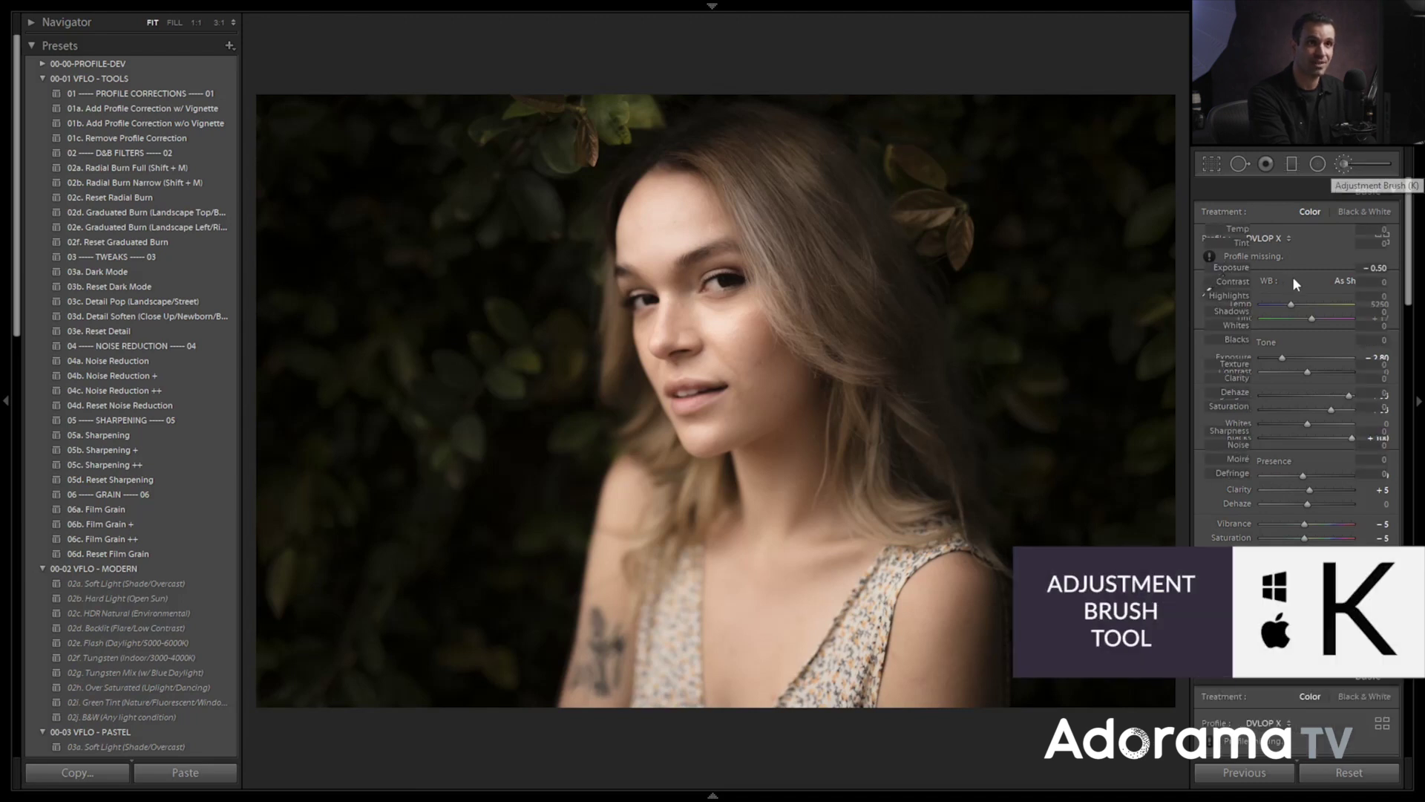
pyautogui.click(1291, 216)
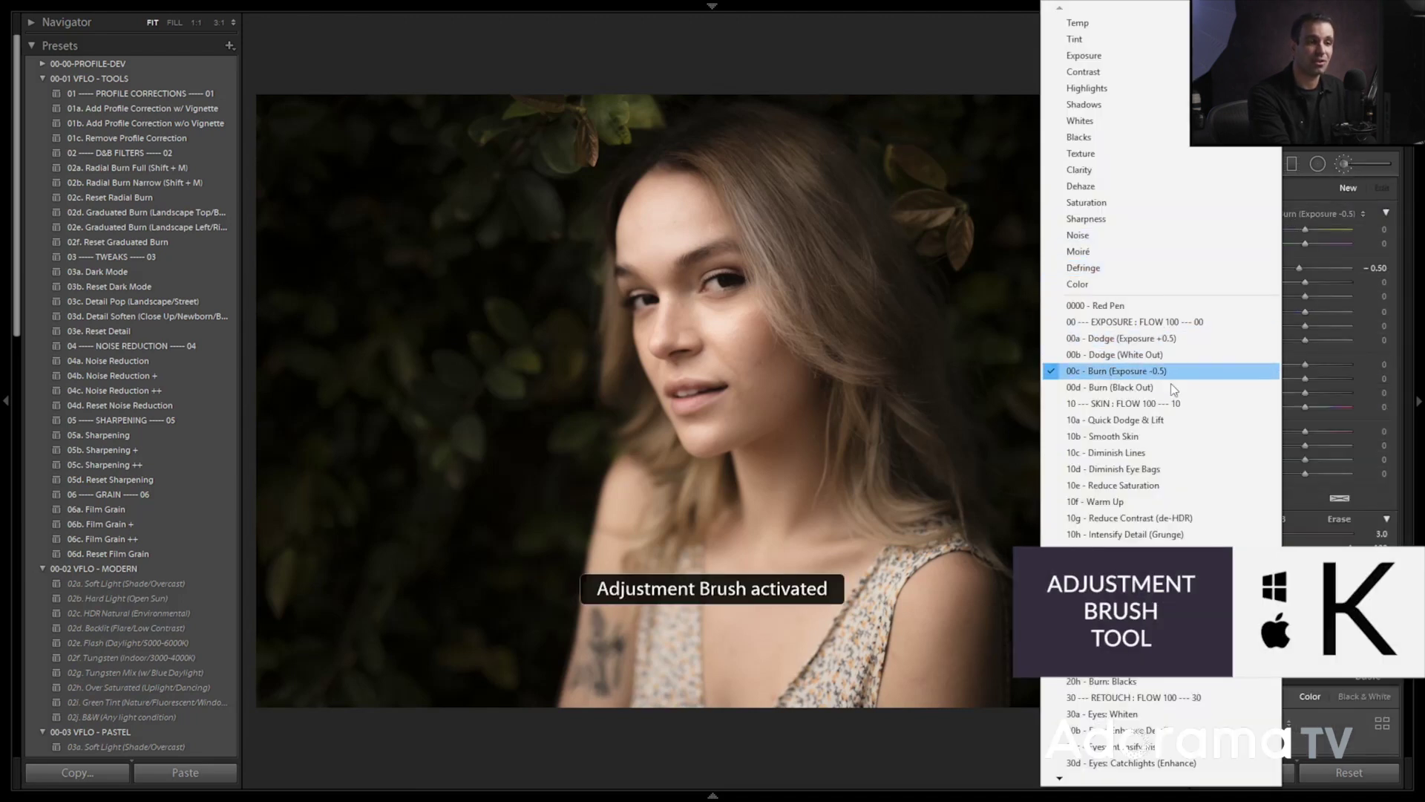
pyautogui.moveTo(1156, 779)
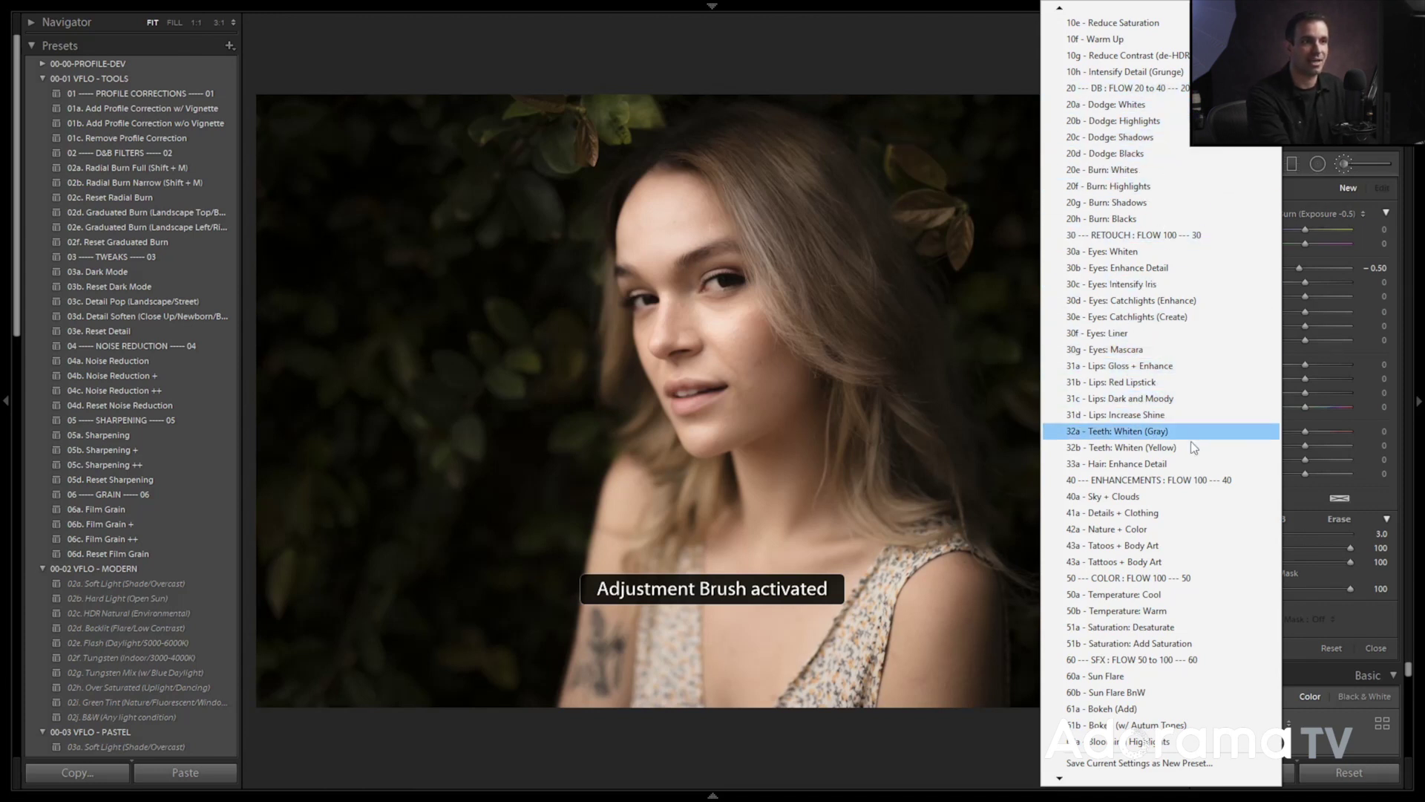
pyautogui.click(1153, 466)
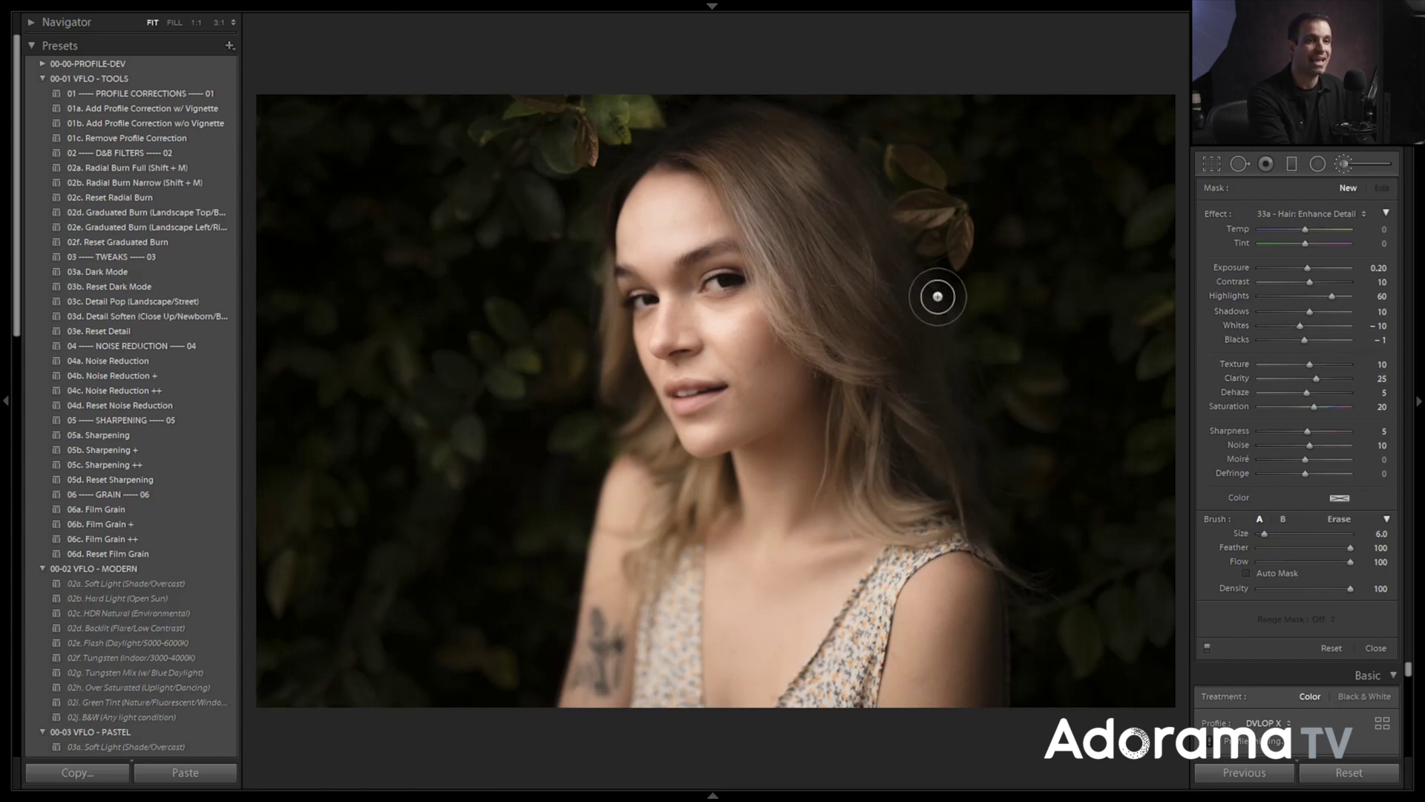
pyautogui.scroll(4, 1015, 364)
pyautogui.scroll(-1, 744, 149)
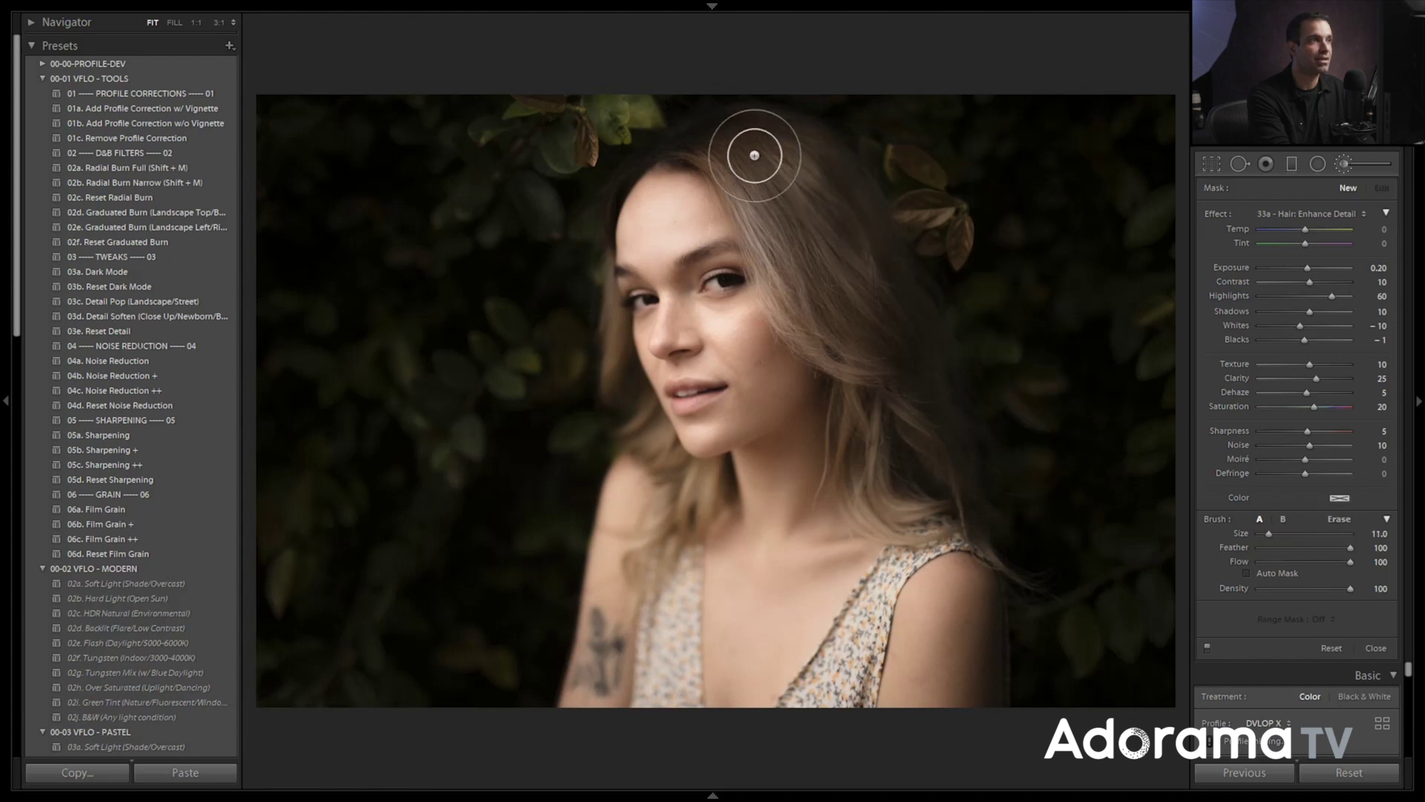
pyautogui.moveTo(714, 148)
pyautogui.mouseDown()
pyautogui.moveTo(771, 226)
pyautogui.moveTo(808, 322)
pyautogui.moveTo(871, 359)
pyautogui.moveTo(776, 141)
pyautogui.moveTo(885, 258)
pyautogui.moveTo(808, 213)
pyautogui.moveTo(744, 134)
pyautogui.moveTo(852, 309)
pyautogui.moveTo(869, 455)
pyautogui.moveTo(913, 464)
pyautogui.moveTo(926, 378)
pyautogui.moveTo(921, 515)
pyautogui.moveTo(844, 399)
pyautogui.mouseUp()
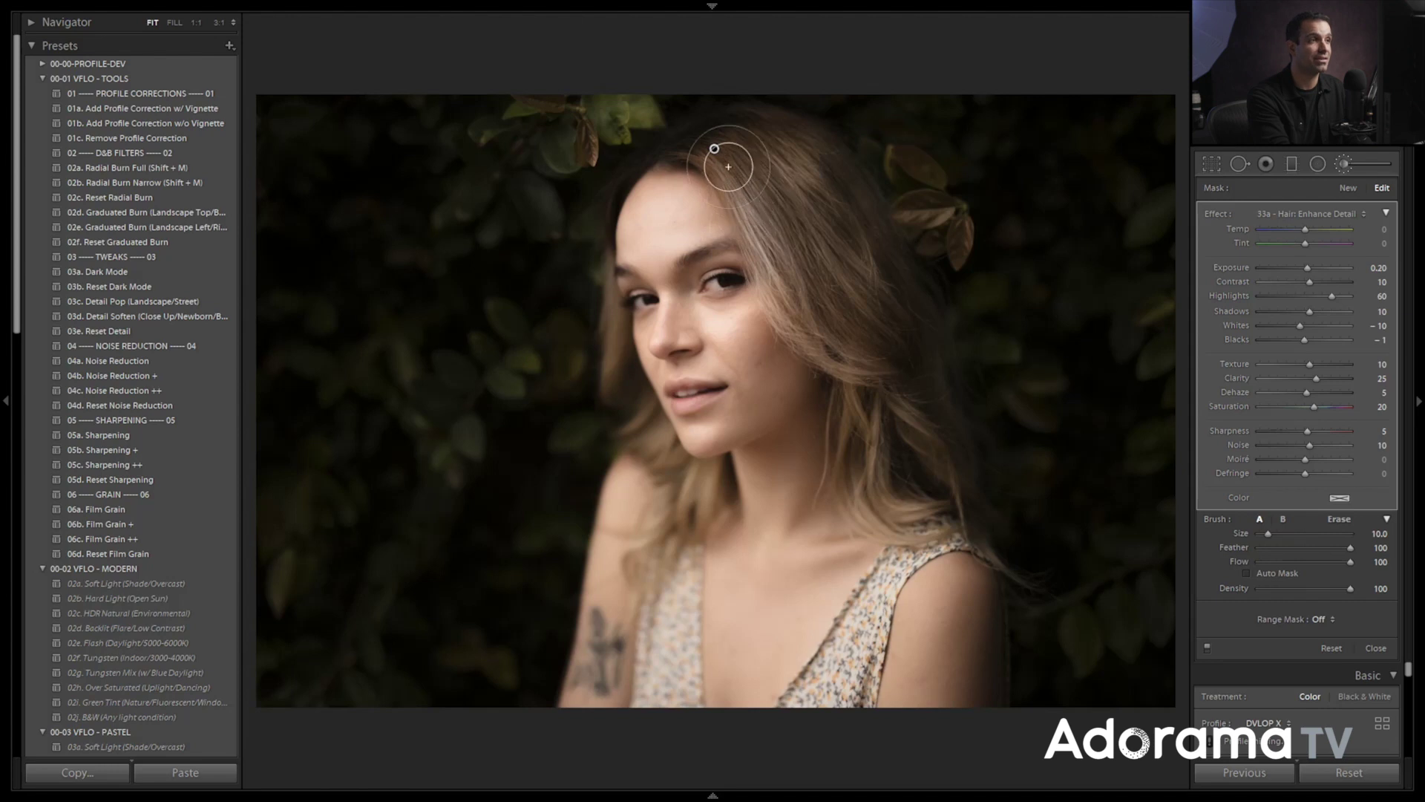
# Scale up the whole hair brush effect to Exposure 0.30, Highlights 90 and Clarity 37, and reduce the brush size to 5
pyautogui.press('alt')
pyautogui.moveTo(714, 148)
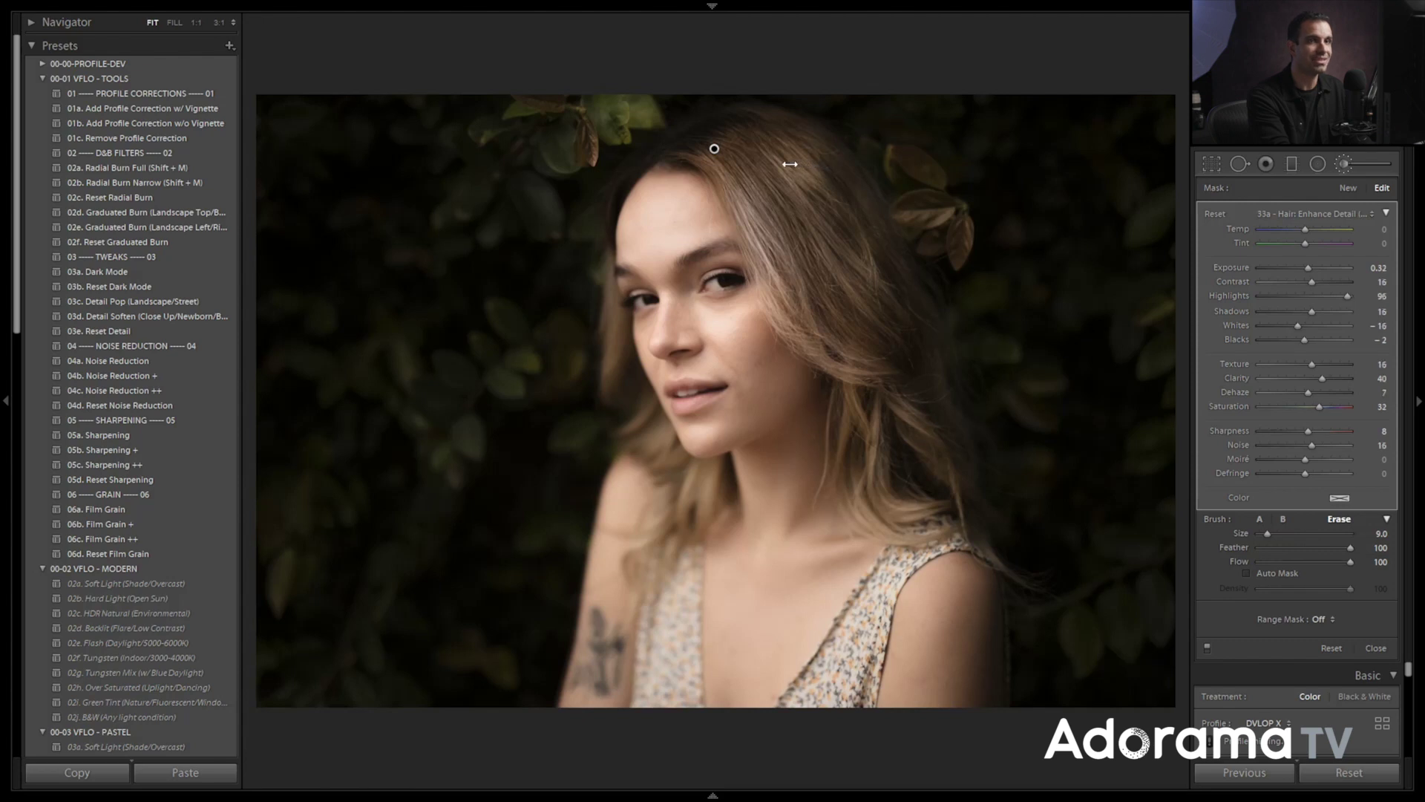
pyautogui.scroll(-6, 773, 199)
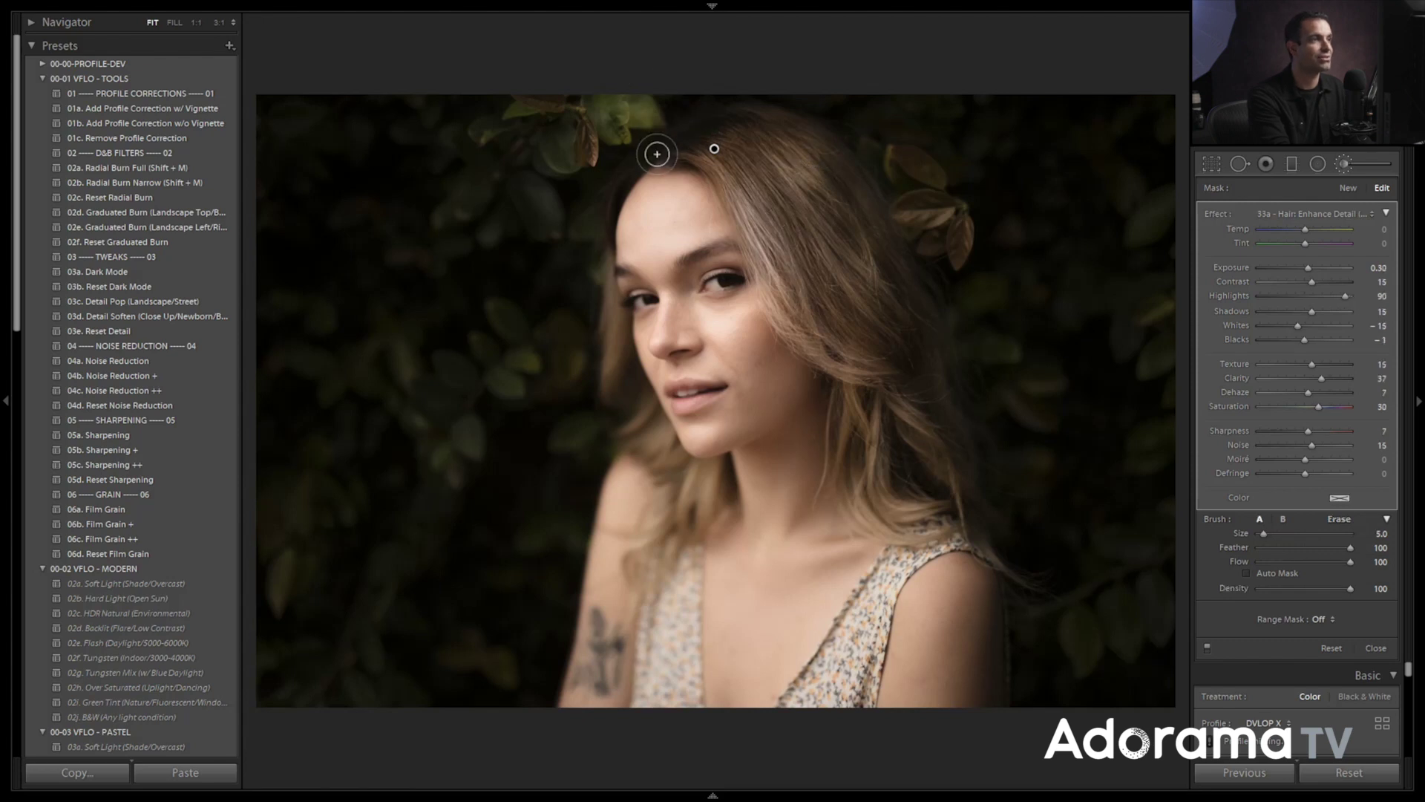
# Extend the hair mask down the narrow strand beside the face and over the remaining hair, enlarging the brush as needed
pyautogui.moveTo(645, 166); pyautogui.dragTo(608, 230)
pyautogui.scroll(2, 614, 305)
pyautogui.moveTo(614, 305)
pyautogui.mouseDown()
pyautogui.moveTo(621, 391)
pyautogui.moveTo(664, 450)
pyautogui.moveTo(713, 479)
pyautogui.moveTo(700, 512)
pyautogui.moveTo(693, 492)
pyautogui.mouseUp()
pyautogui.scroll(3, 941, 508)
pyautogui.moveTo(864, 483)
pyautogui.mouseDown()
pyautogui.moveTo(850, 416)
pyautogui.moveTo(864, 347)
pyautogui.moveTo(804, 306)
pyautogui.moveTo(749, 152)
pyautogui.moveTo(715, 142)
pyautogui.moveTo(821, 149)
pyautogui.moveTo(883, 220)
pyautogui.moveTo(900, 314)
pyautogui.moveTo(922, 332)
pyautogui.moveTo(835, 276)
pyautogui.moveTo(702, 221)
pyautogui.moveTo(670, 167)
pyautogui.mouseUp()
# Erase the hair mask from the face and neck with a size 8 brush, and check the coverage with the mask overlay
pyautogui.press('alt')
pyautogui.moveTo(699, 220)
pyautogui.mouseDown()
pyautogui.moveTo(764, 366)
pyautogui.moveTo(699, 313)
pyautogui.mouseUp()
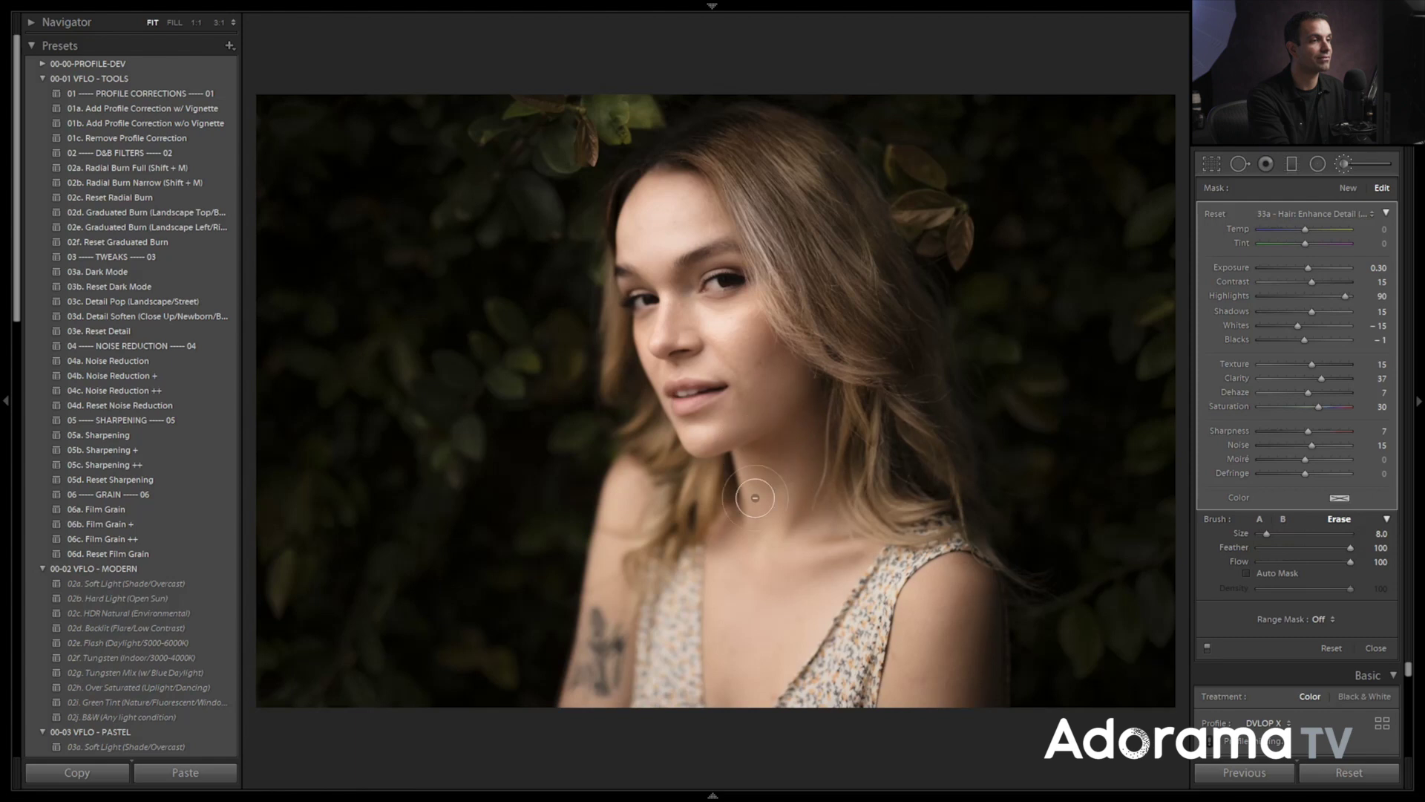
pyautogui.press('alt')
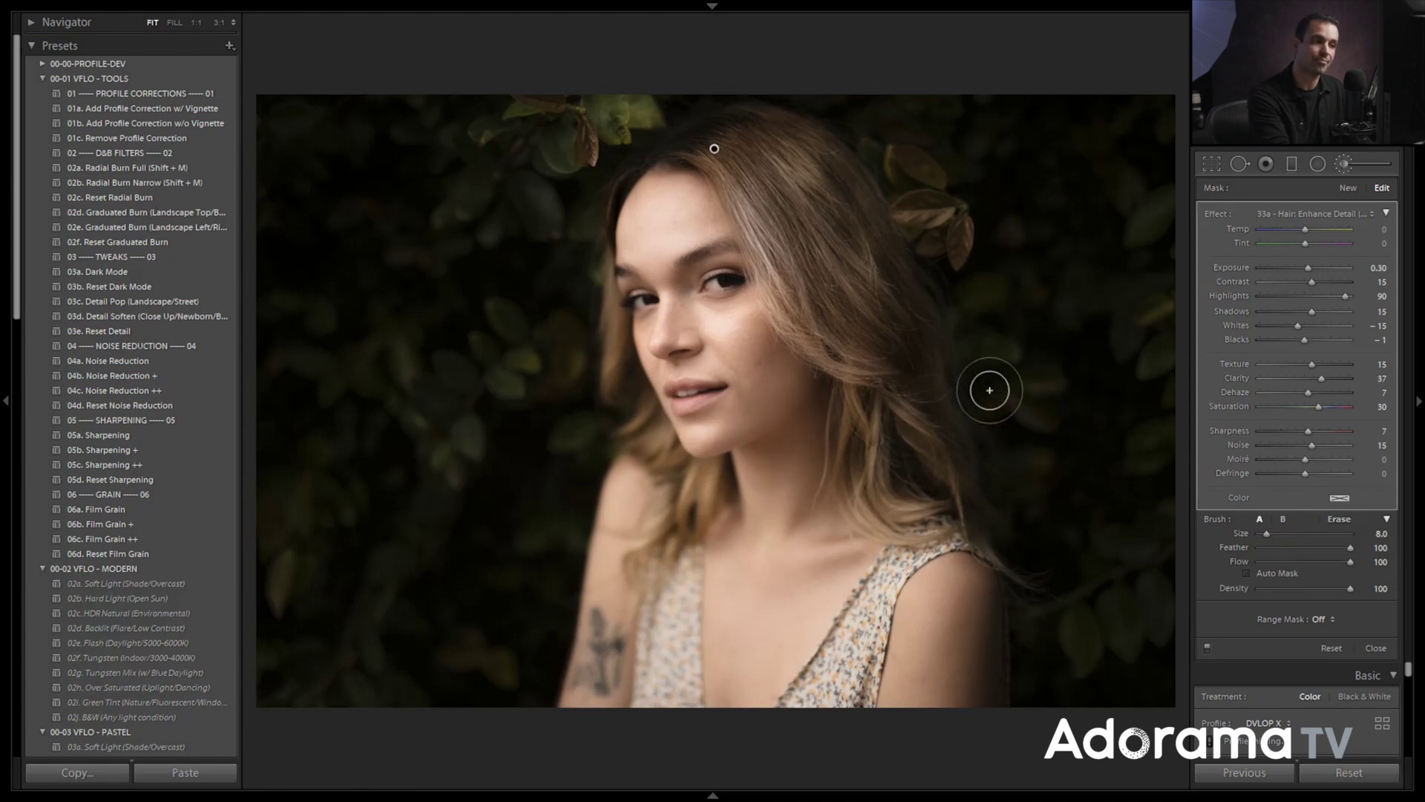
pyautogui.press('o')
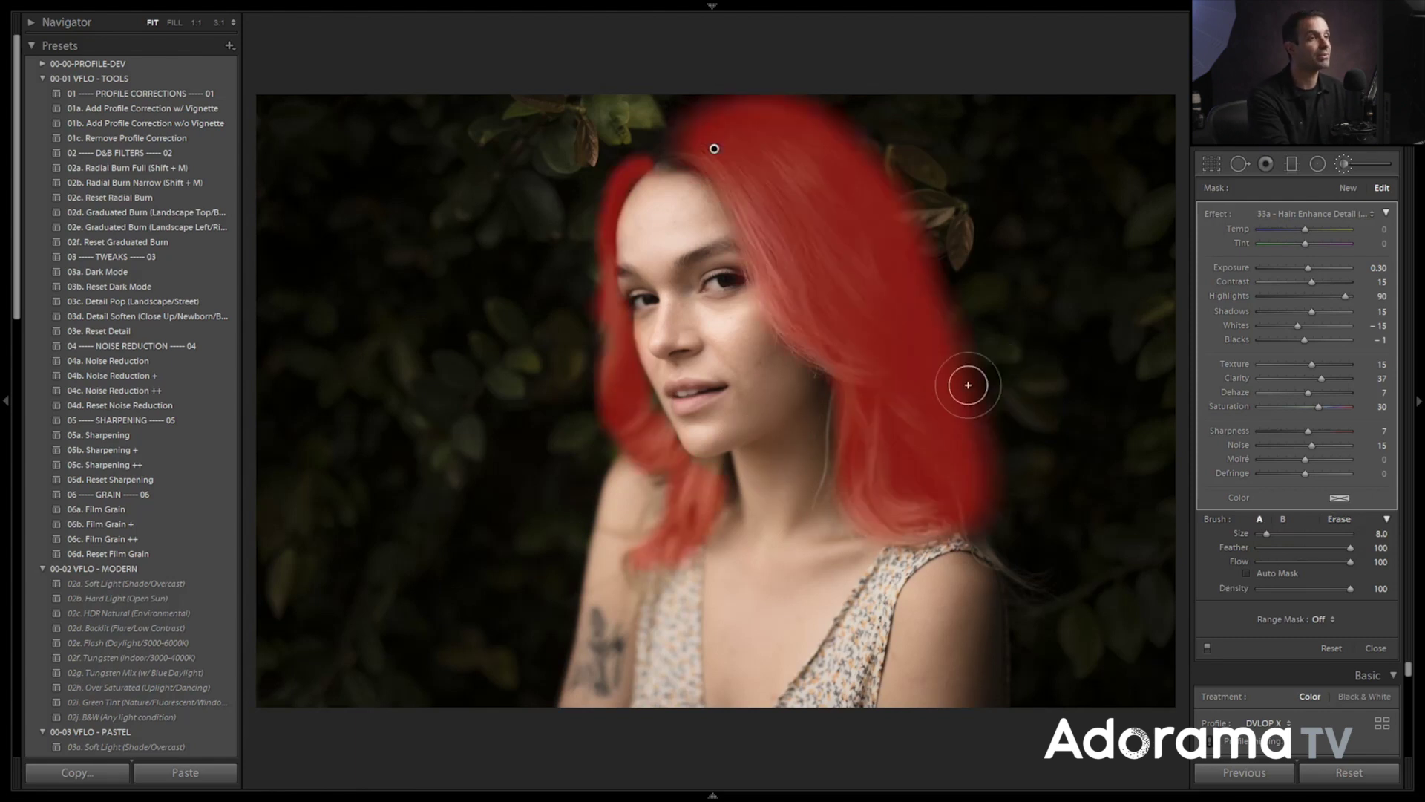
pyautogui.press('o')
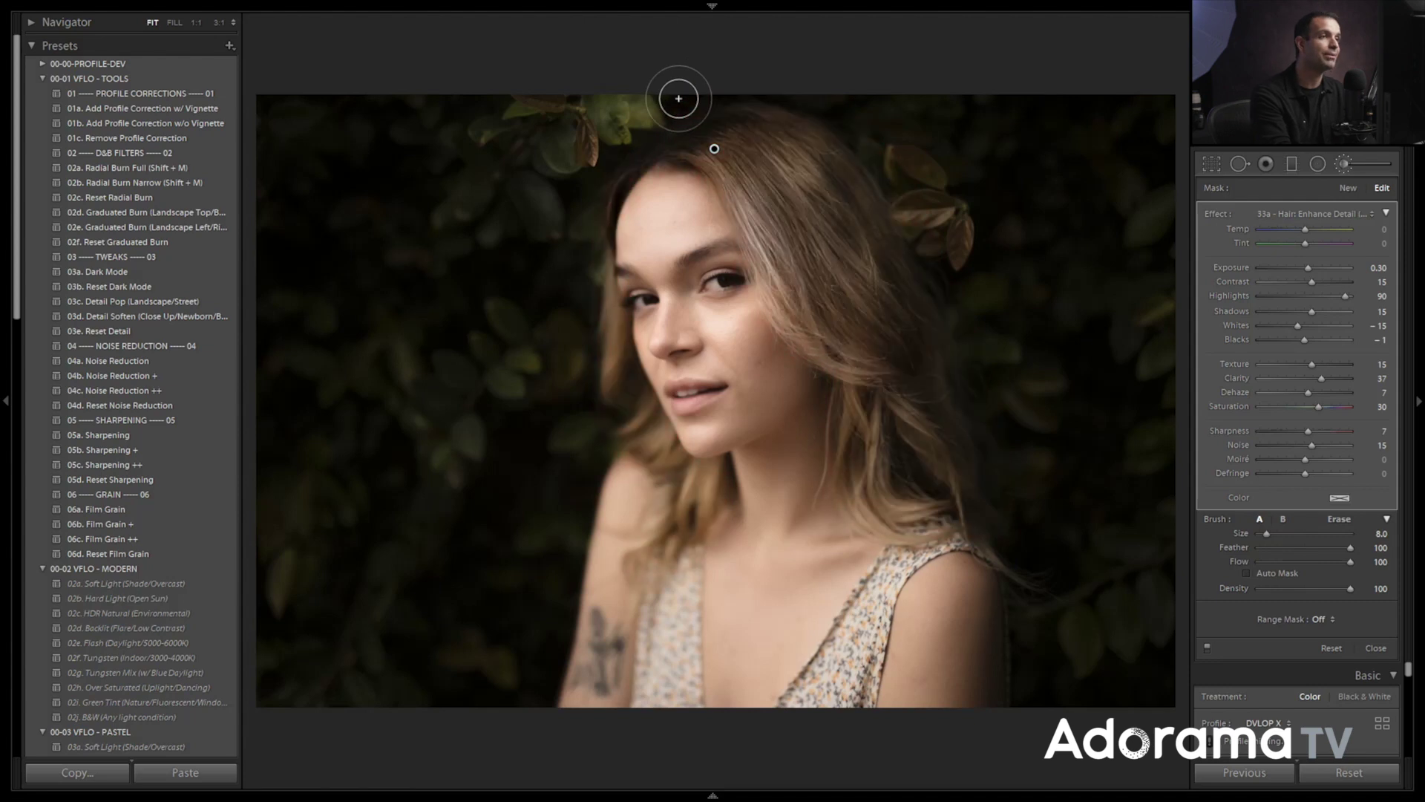
pyautogui.scroll(-3, 679, 149)
pyautogui.press('alt')
pyautogui.scroll(5, 936, 156)
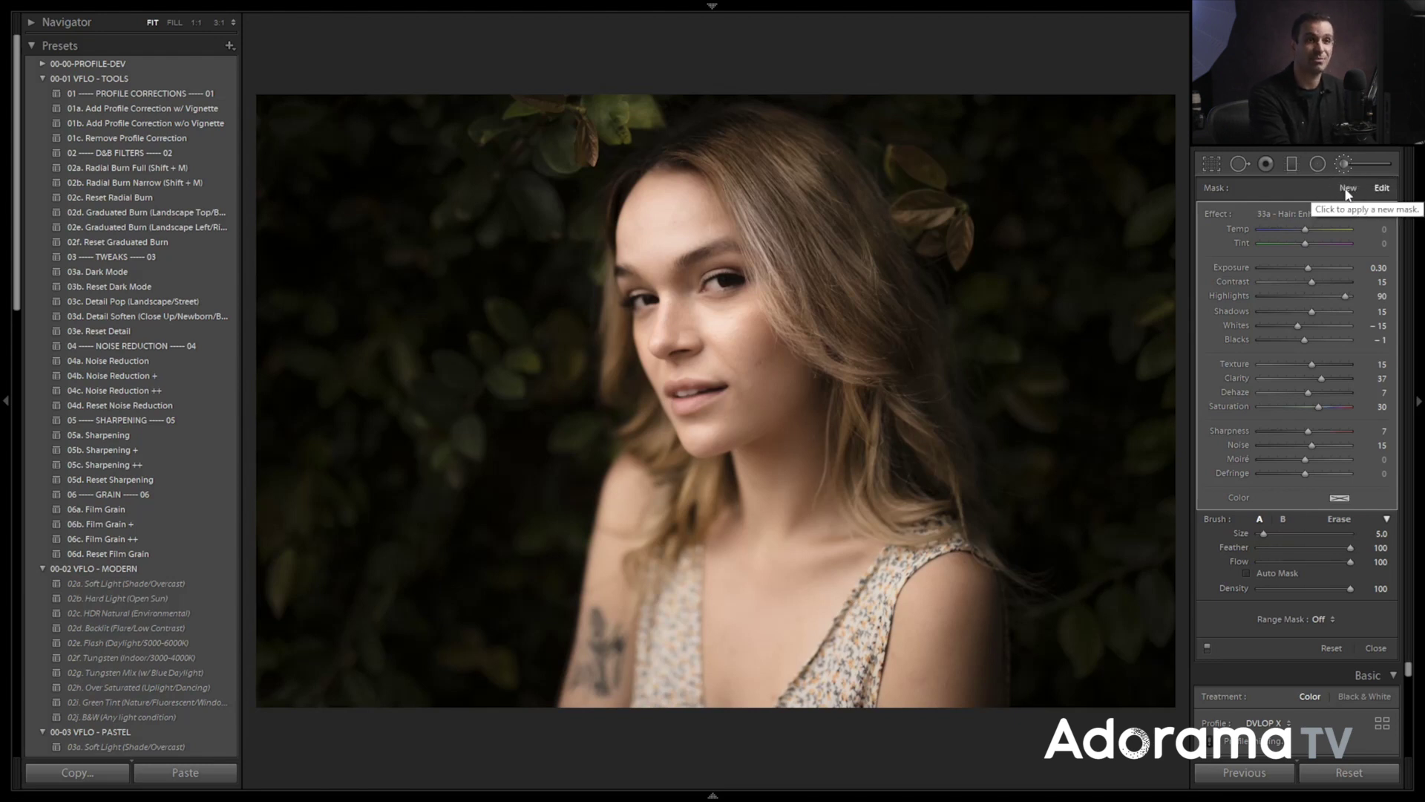
# Start a new brush mask using the 30b - Eyes: Enhance Detail preset
pyautogui.click(1342, 162)
pyautogui.click(1329, 212)
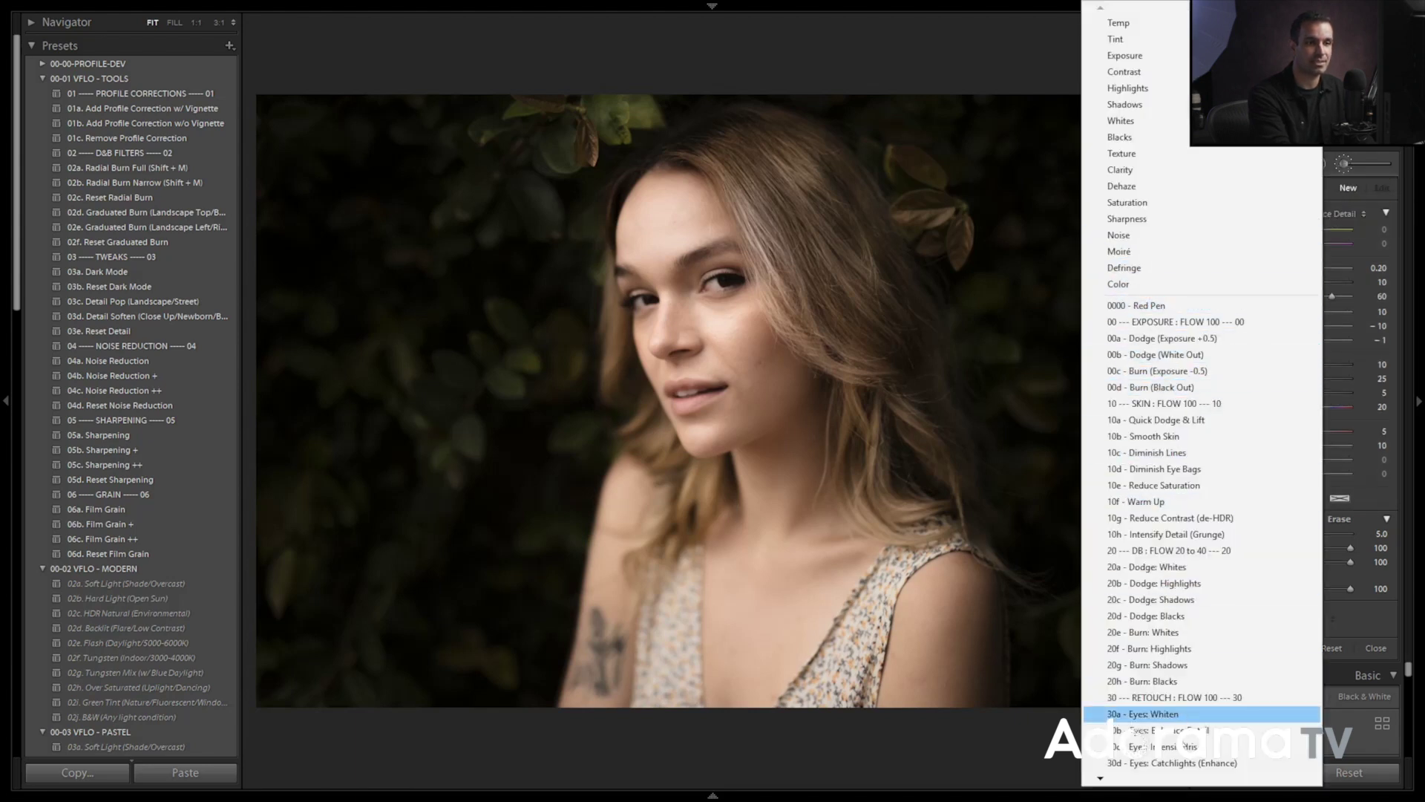
pyautogui.scroll(-3, 1183, 787)
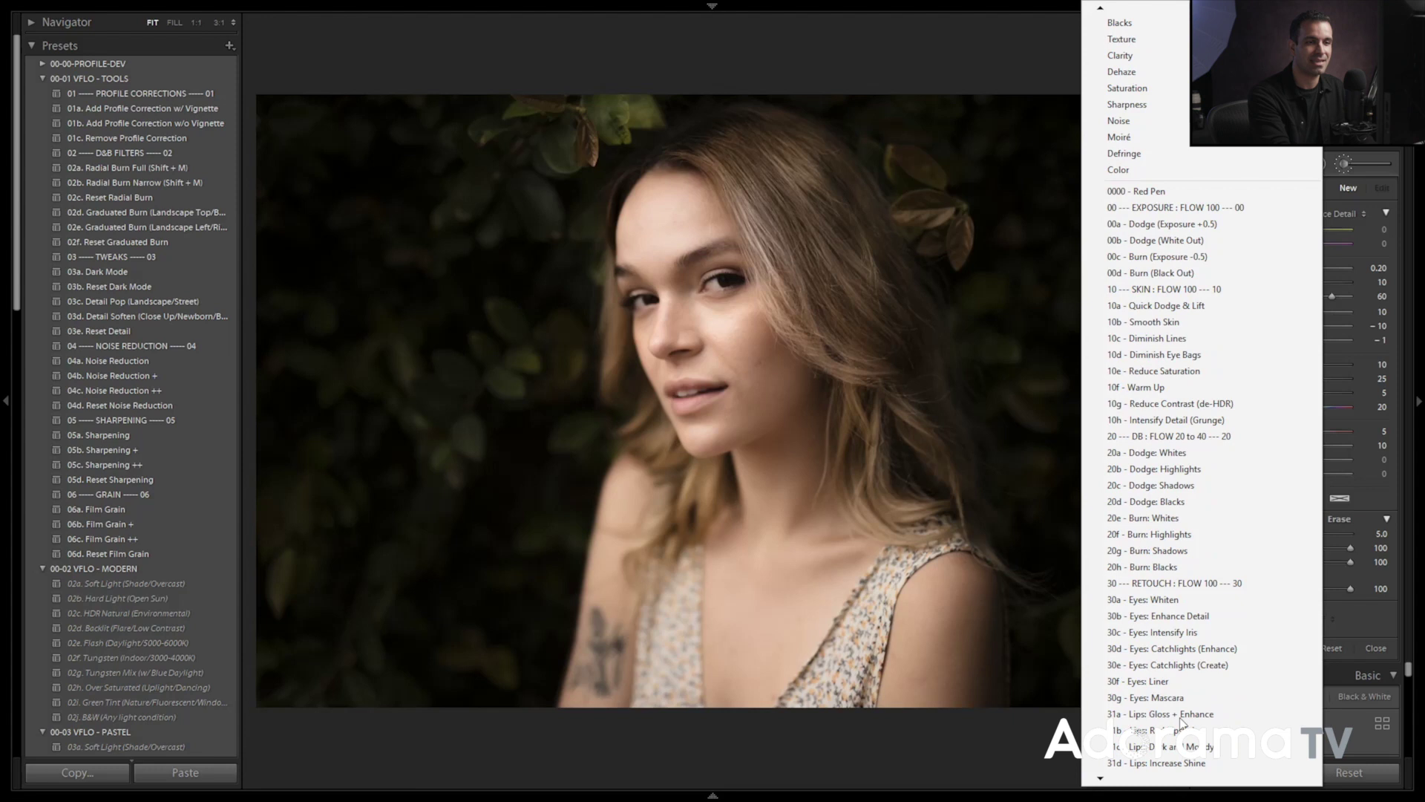
pyautogui.click(1200, 617)
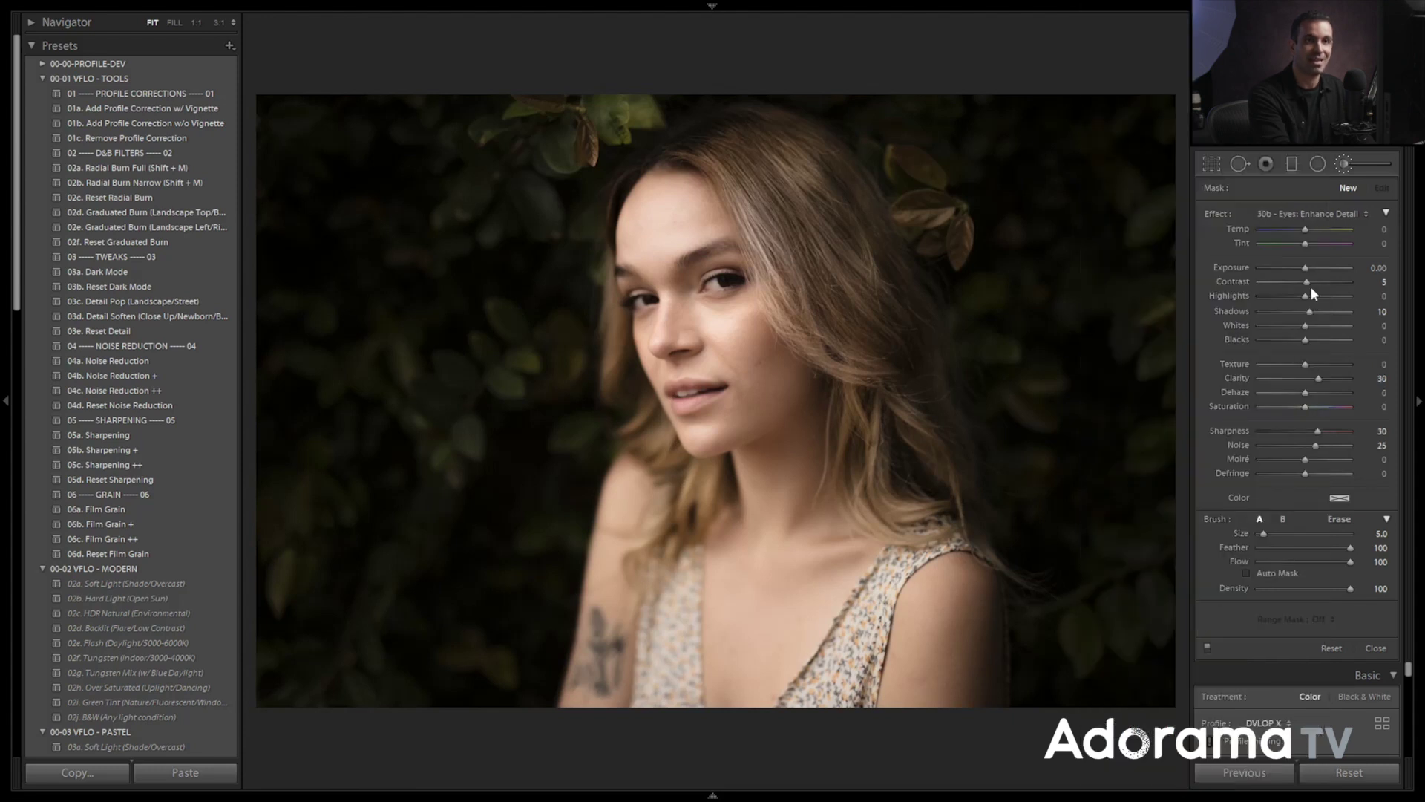
# Look through the brush effect presets down to the option for saving the current settings as a new preset, without saving one
pyautogui.click(1329, 213)
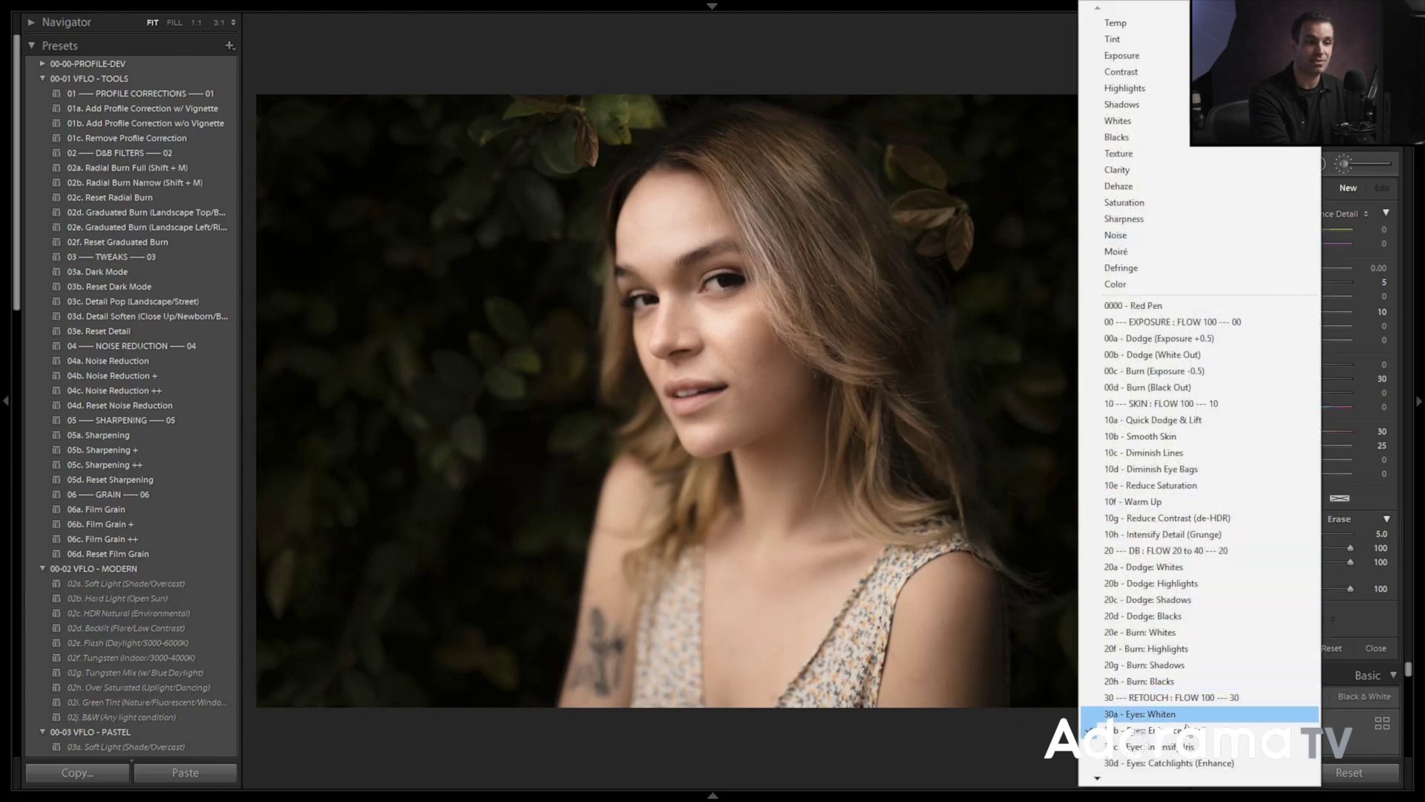
pyautogui.scroll(-13, 1192, 781)
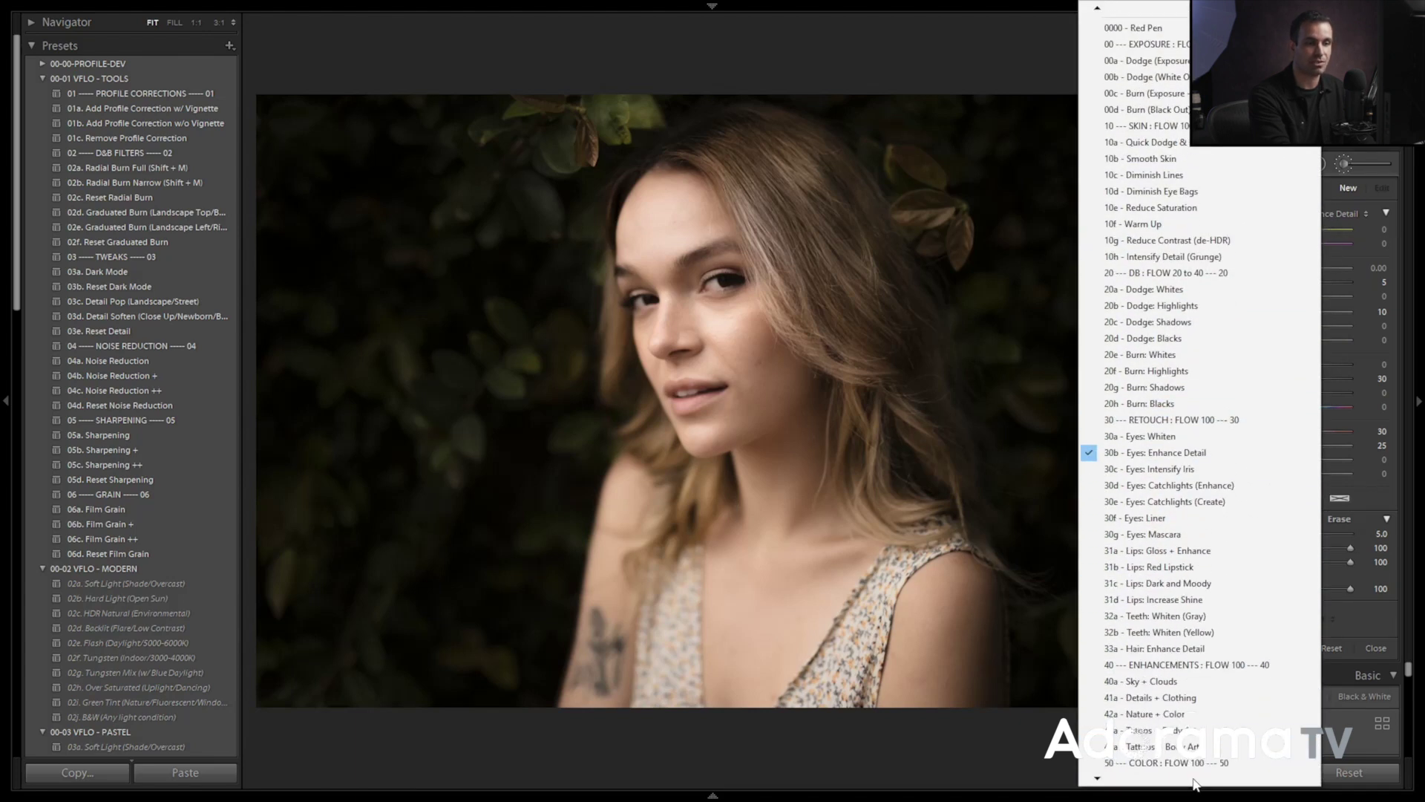
pyautogui.scroll(-2, 1193, 781)
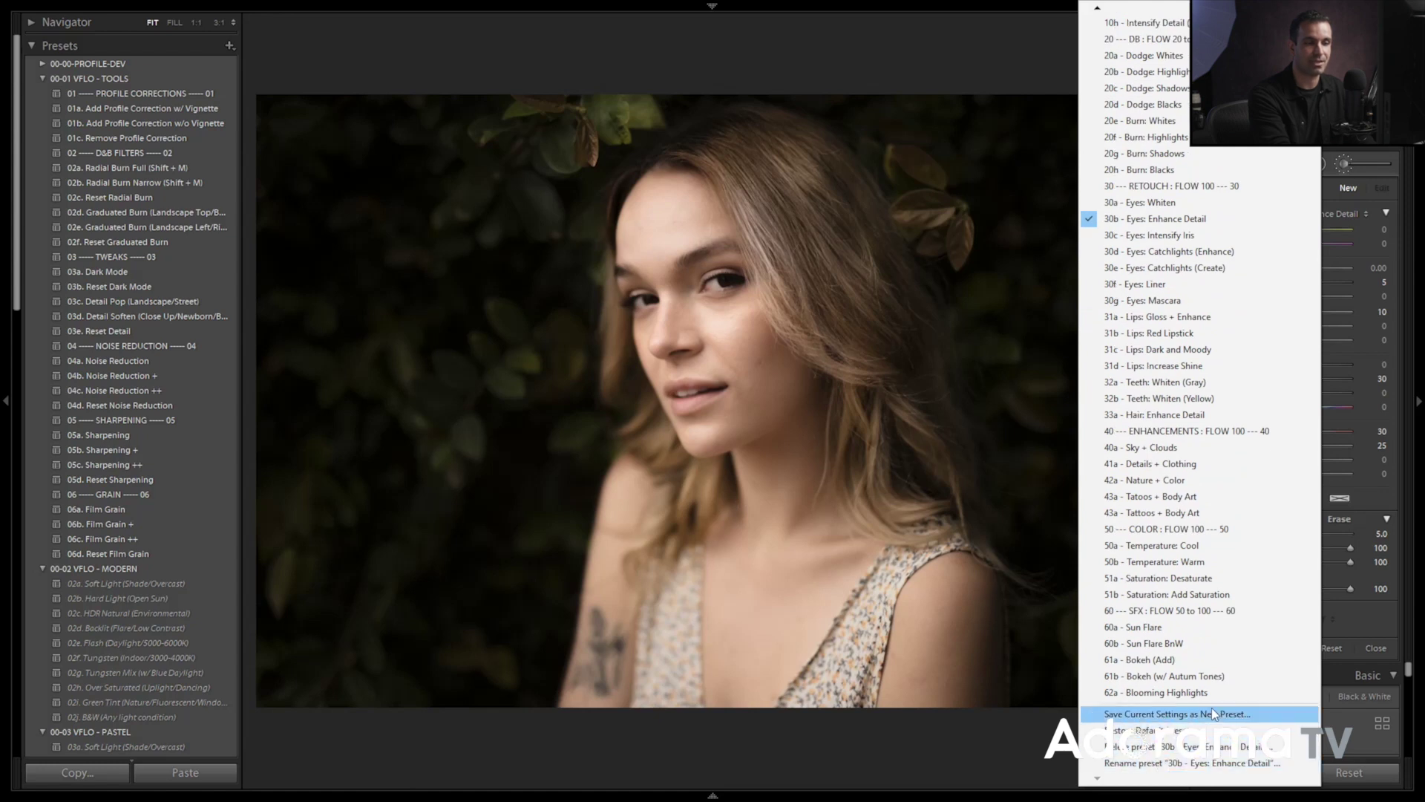
pyautogui.click(948, 242)
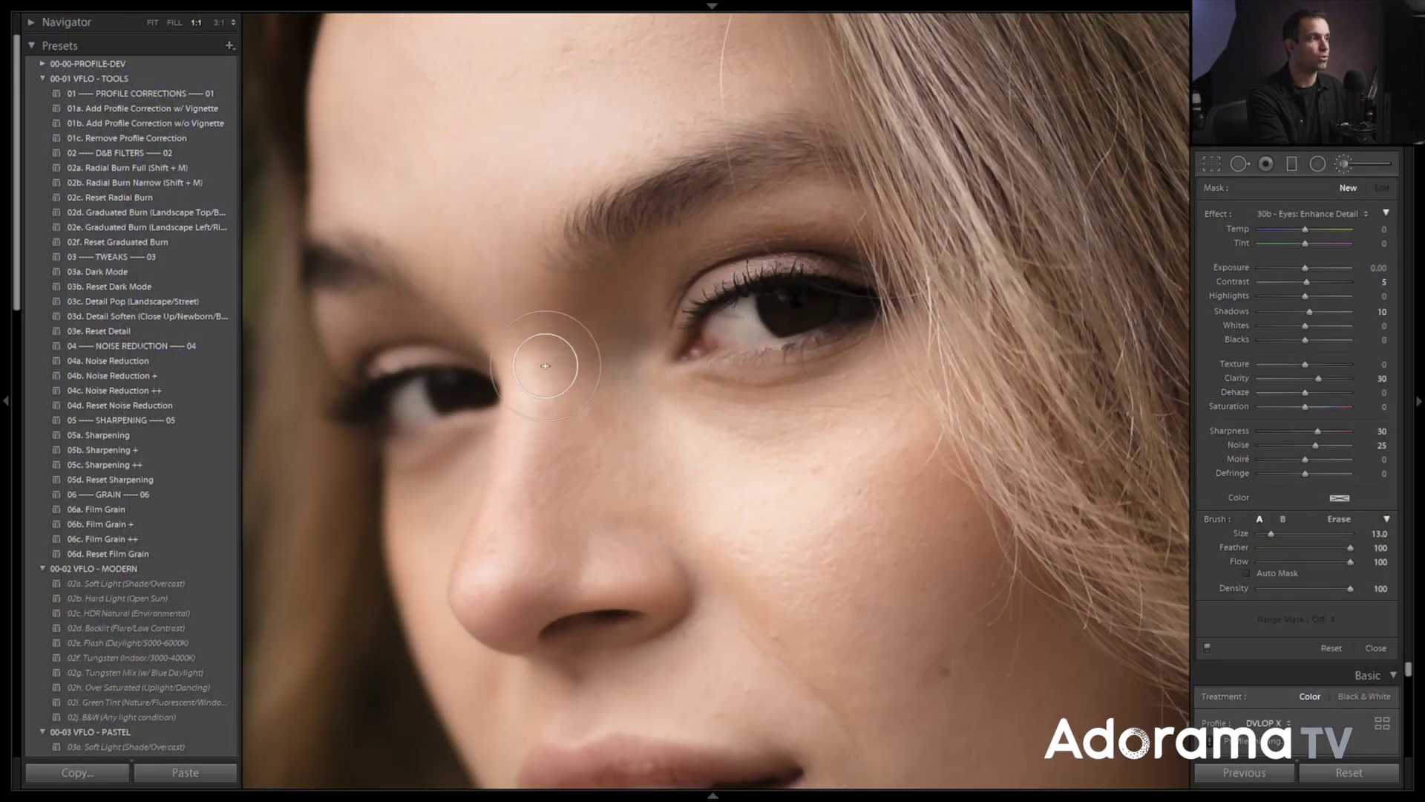
# Paint the eye detail enhancement over both eyes at 1:1 with a size 13 brush
pyautogui.moveTo(546, 365)
pyautogui.mouseDown()
pyautogui.moveTo(442, 398)
pyautogui.moveTo(369, 375)
pyautogui.moveTo(395, 407)
pyautogui.moveTo(488, 390)
pyautogui.moveTo(382, 391)
pyautogui.mouseUp()
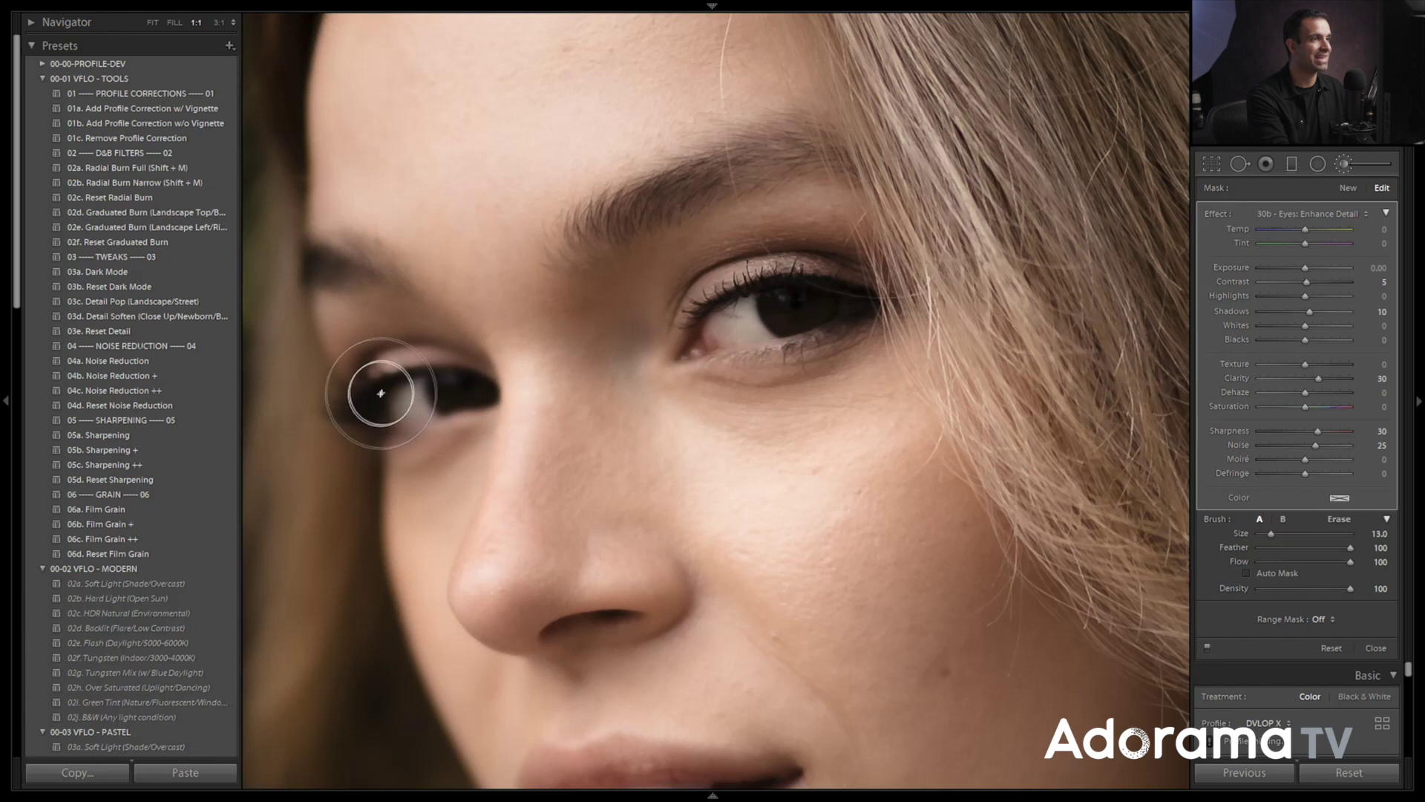
pyautogui.moveTo(715, 321); pyautogui.dragTo(801, 304)
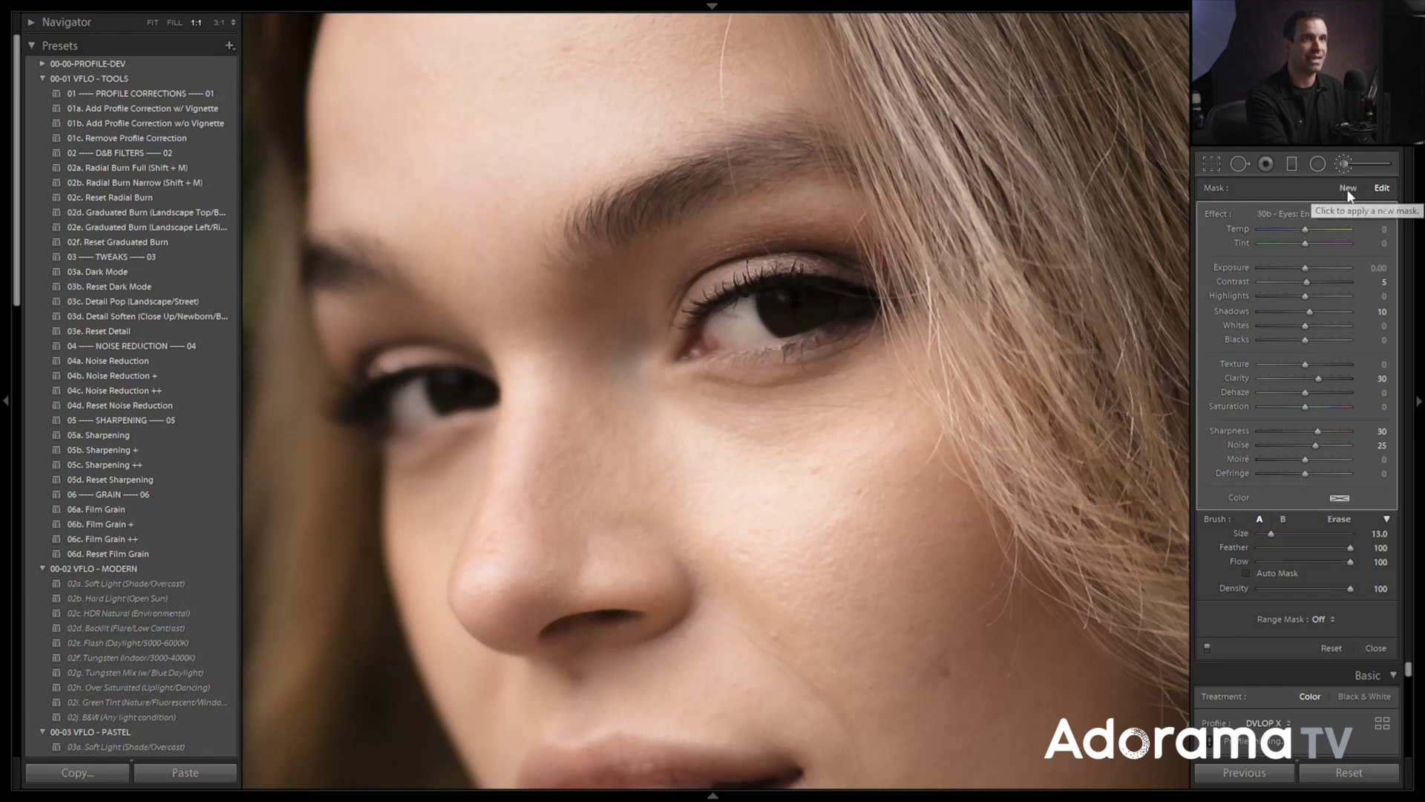
# Start another brush mask with the 30a - Eyes: Whiten preset and paint the whites of the eyes at size 7
pyautogui.click(1312, 215)
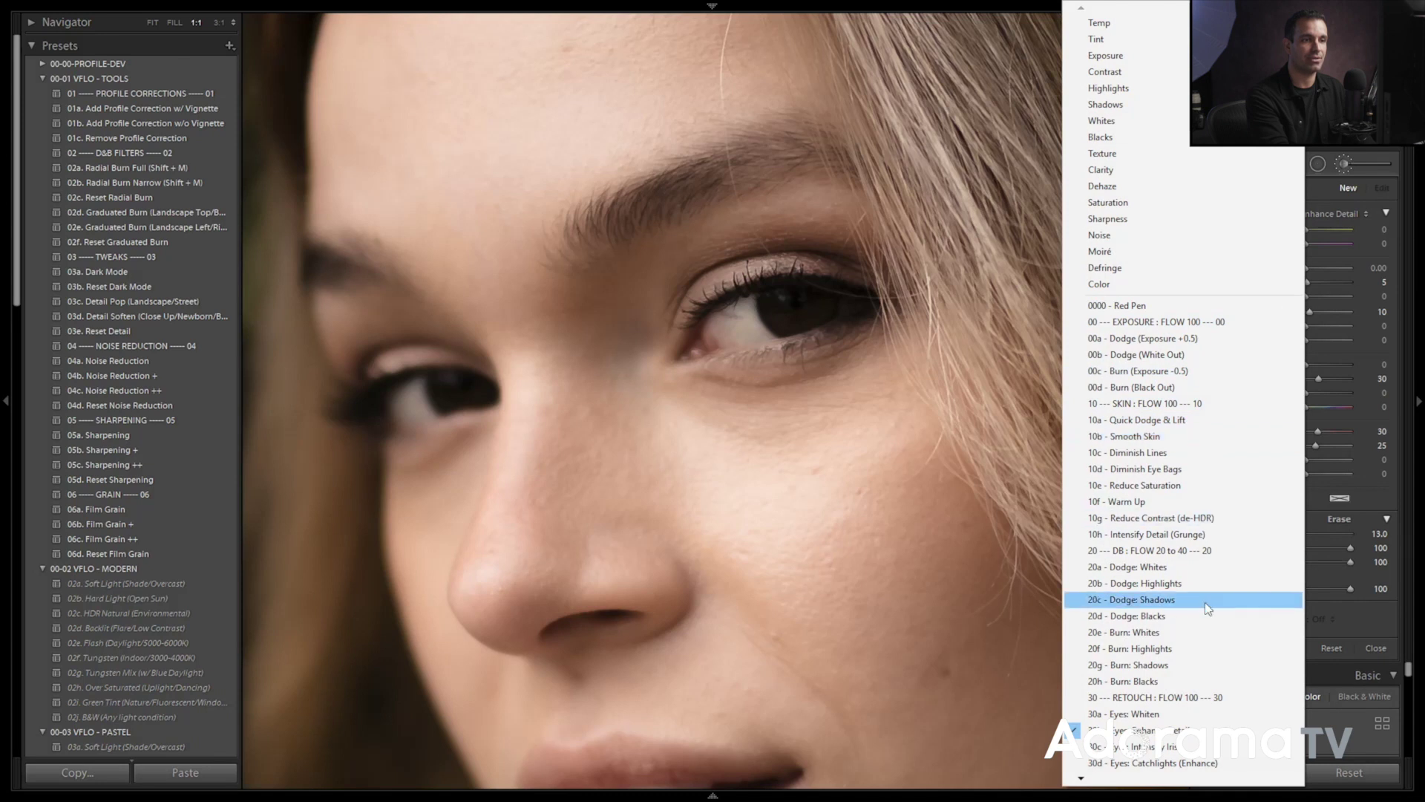
pyautogui.click(1201, 713)
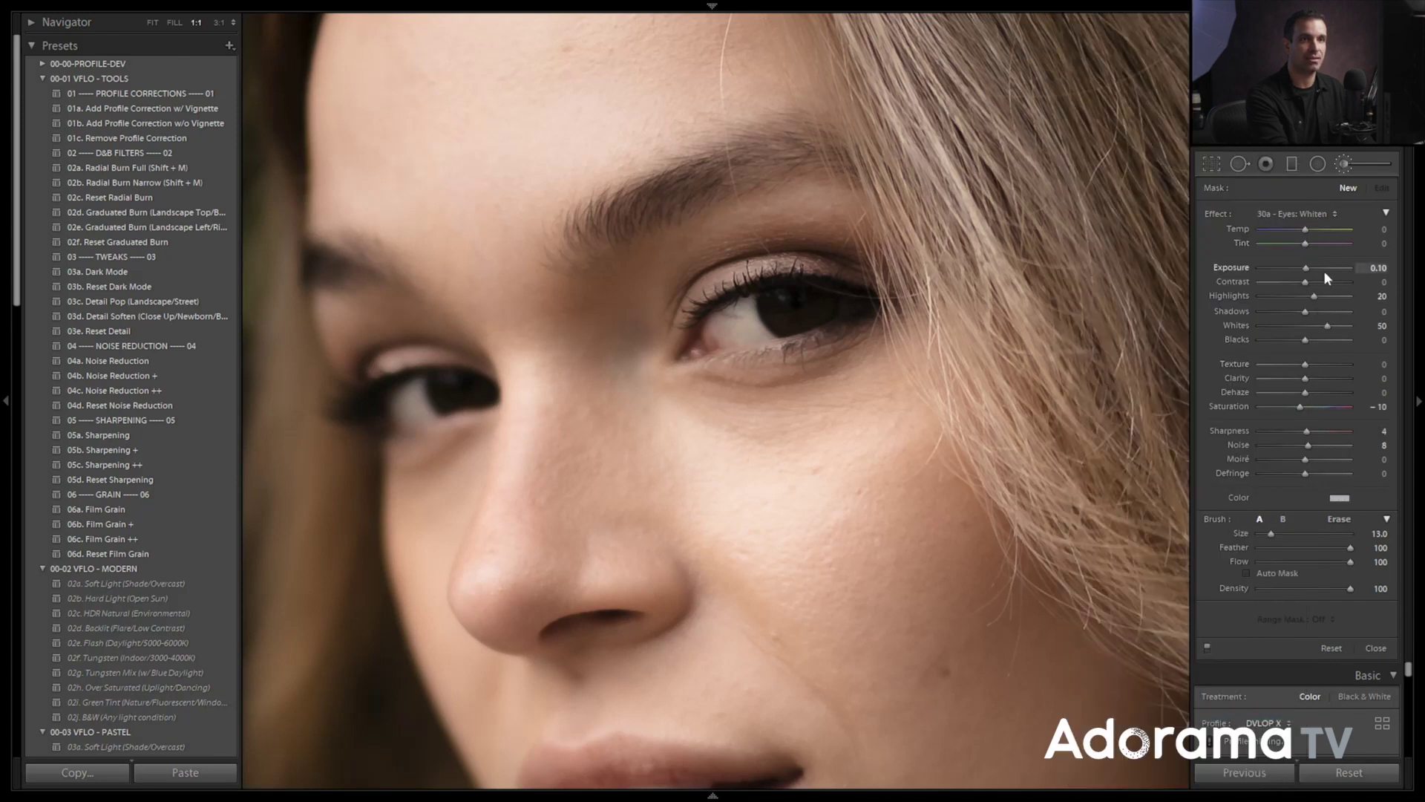
pyautogui.press('[')
pyautogui.moveTo(715, 322)
pyautogui.mouseDown()
pyautogui.moveTo(724, 310)
pyautogui.moveTo(712, 348)
pyautogui.moveTo(760, 323)
pyautogui.mouseUp()
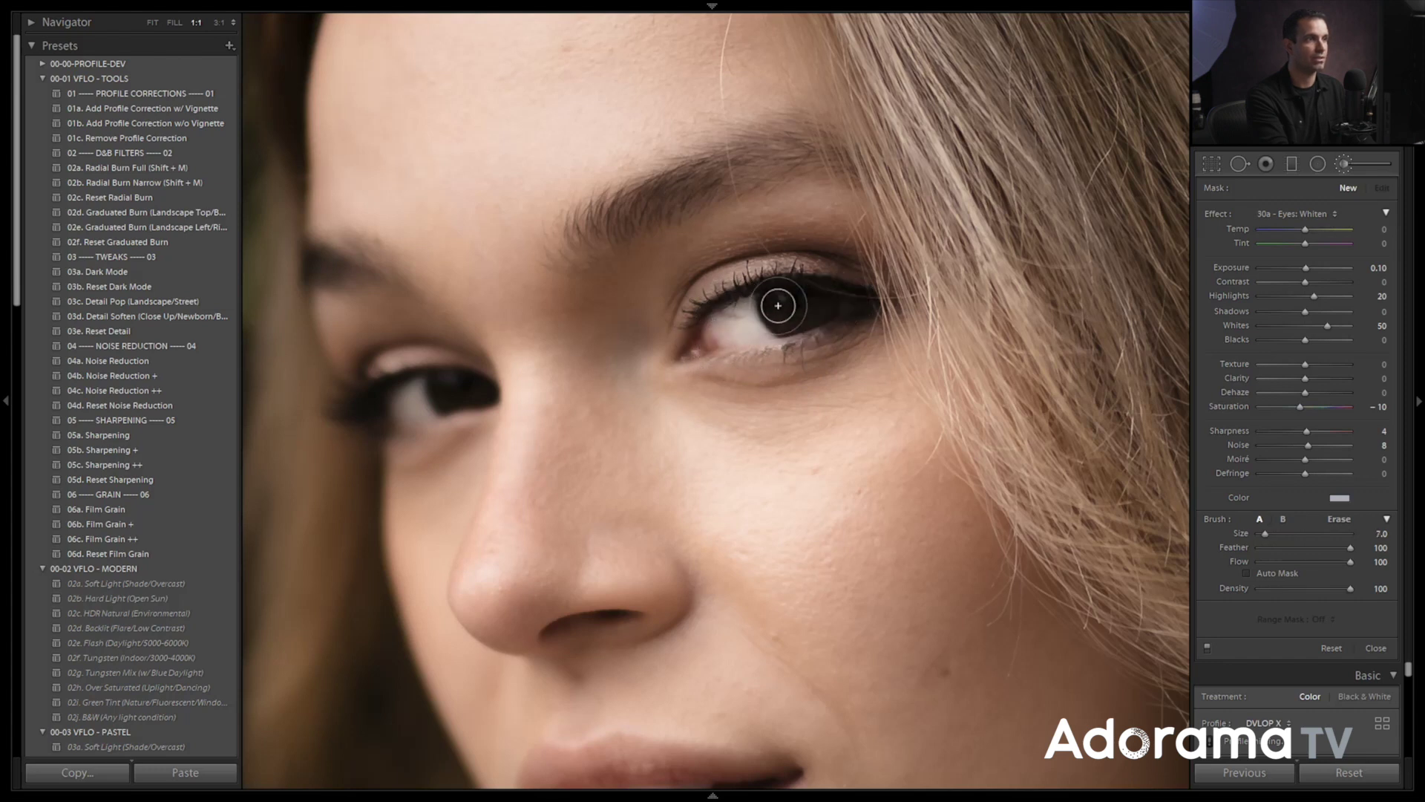
# Erase the whitening spill around the eyes, varying the eraser size between 5 and 20
pyautogui.press('alt')
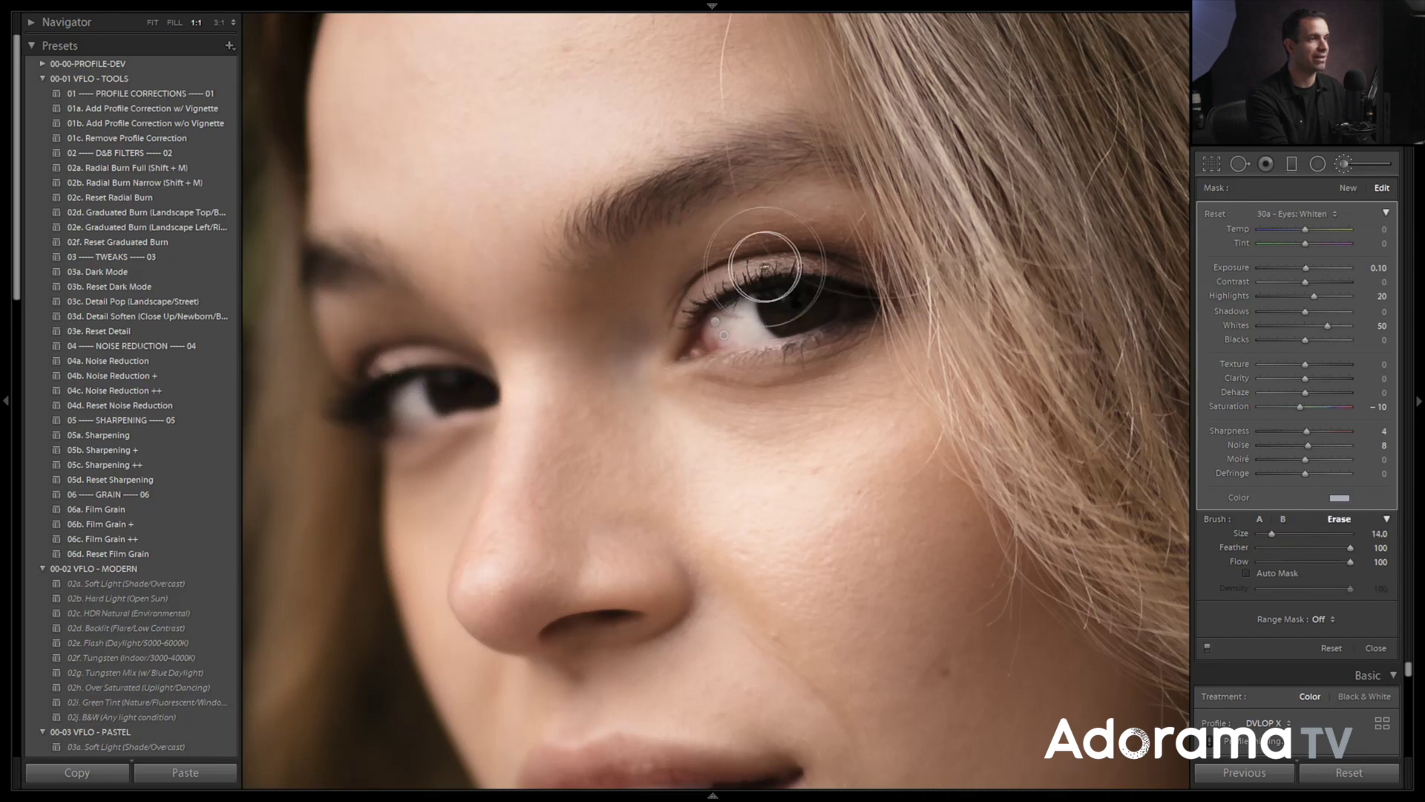
pyautogui.press('[')
pyautogui.press('[')
pyautogui.press('[')
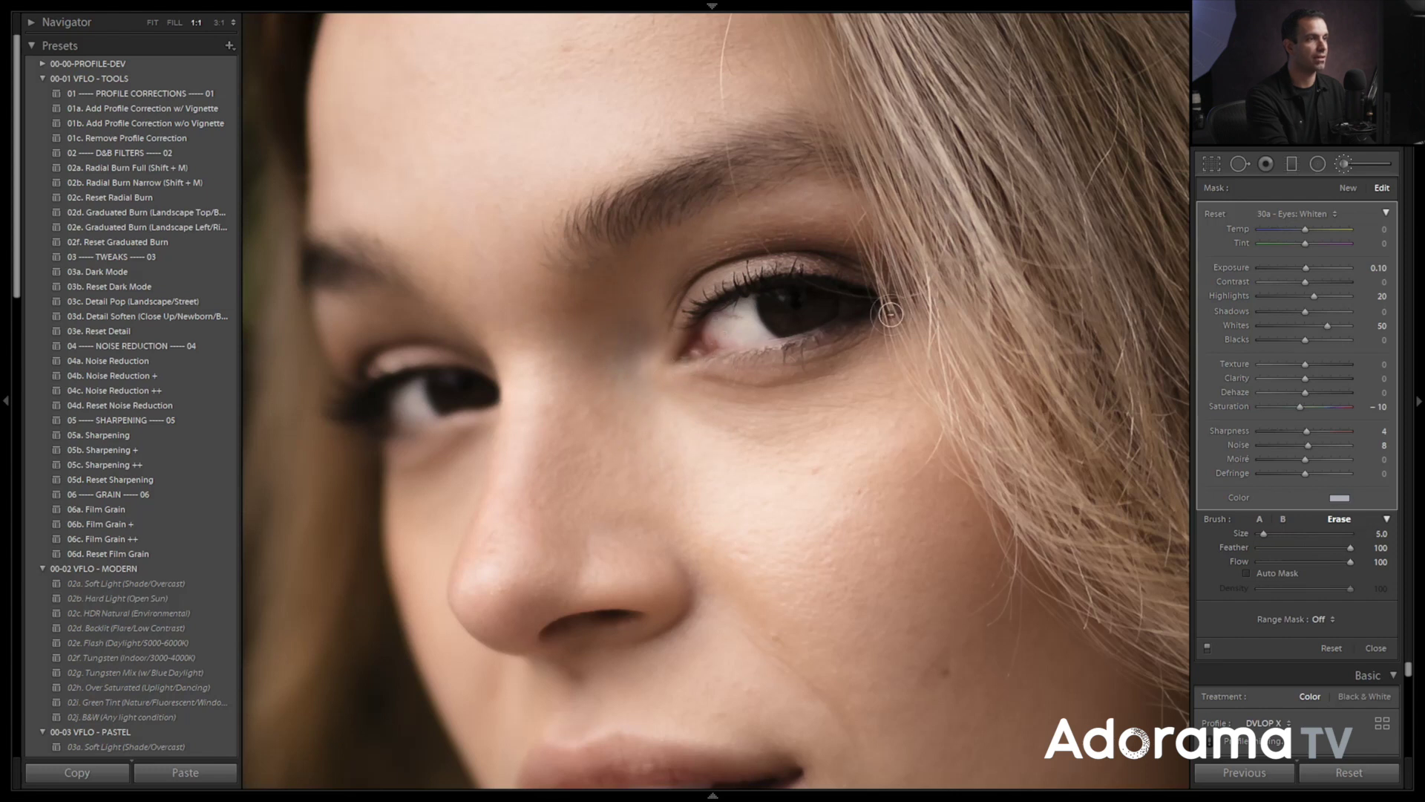
pyautogui.press(']')
pyautogui.press(']')
pyautogui.press(']')
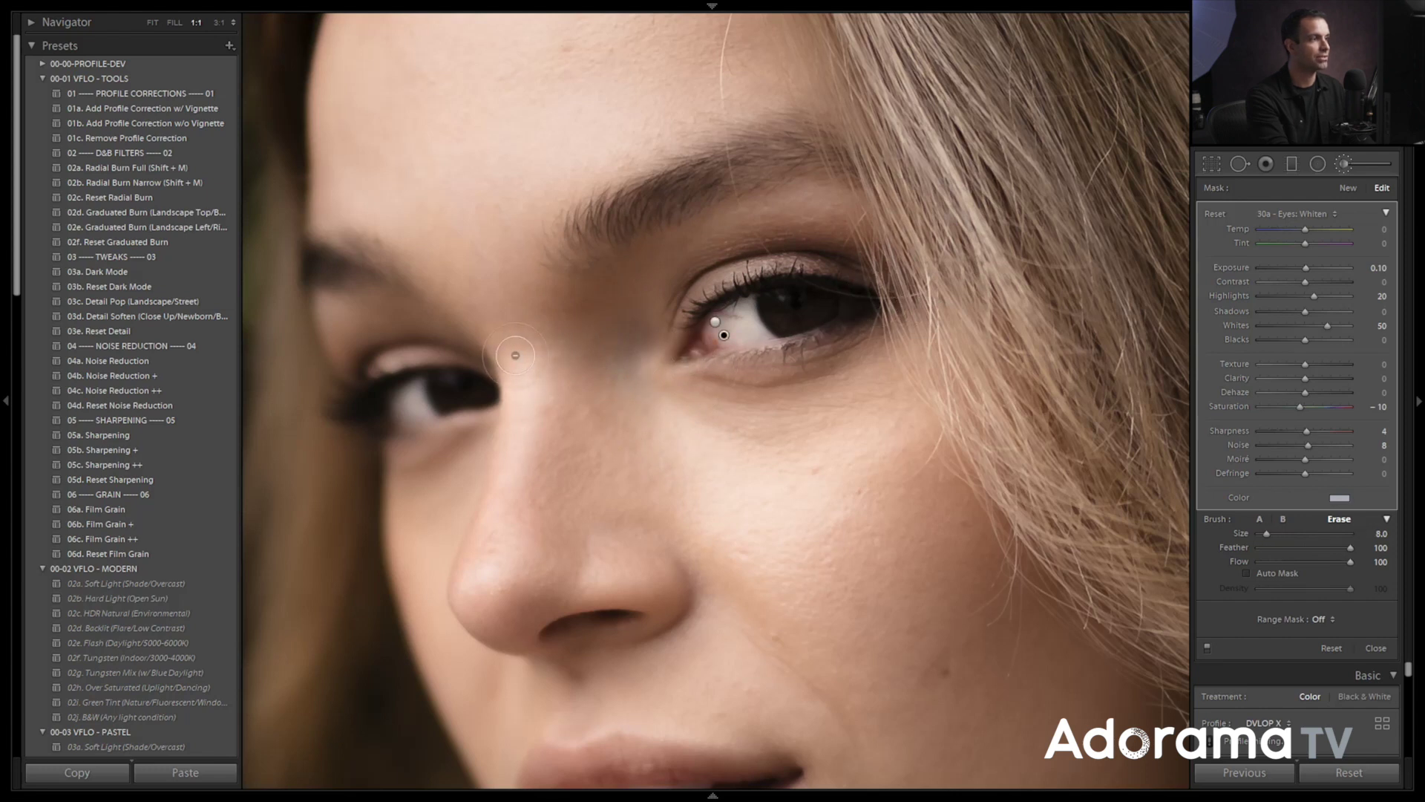
pyautogui.press(']')
pyautogui.press(']')
pyautogui.press(']')
pyautogui.press(']')
pyautogui.press(']')
pyautogui.press(']')
pyautogui.press(']')
pyautogui.press(']')
pyautogui.press(']')
pyautogui.press(']')
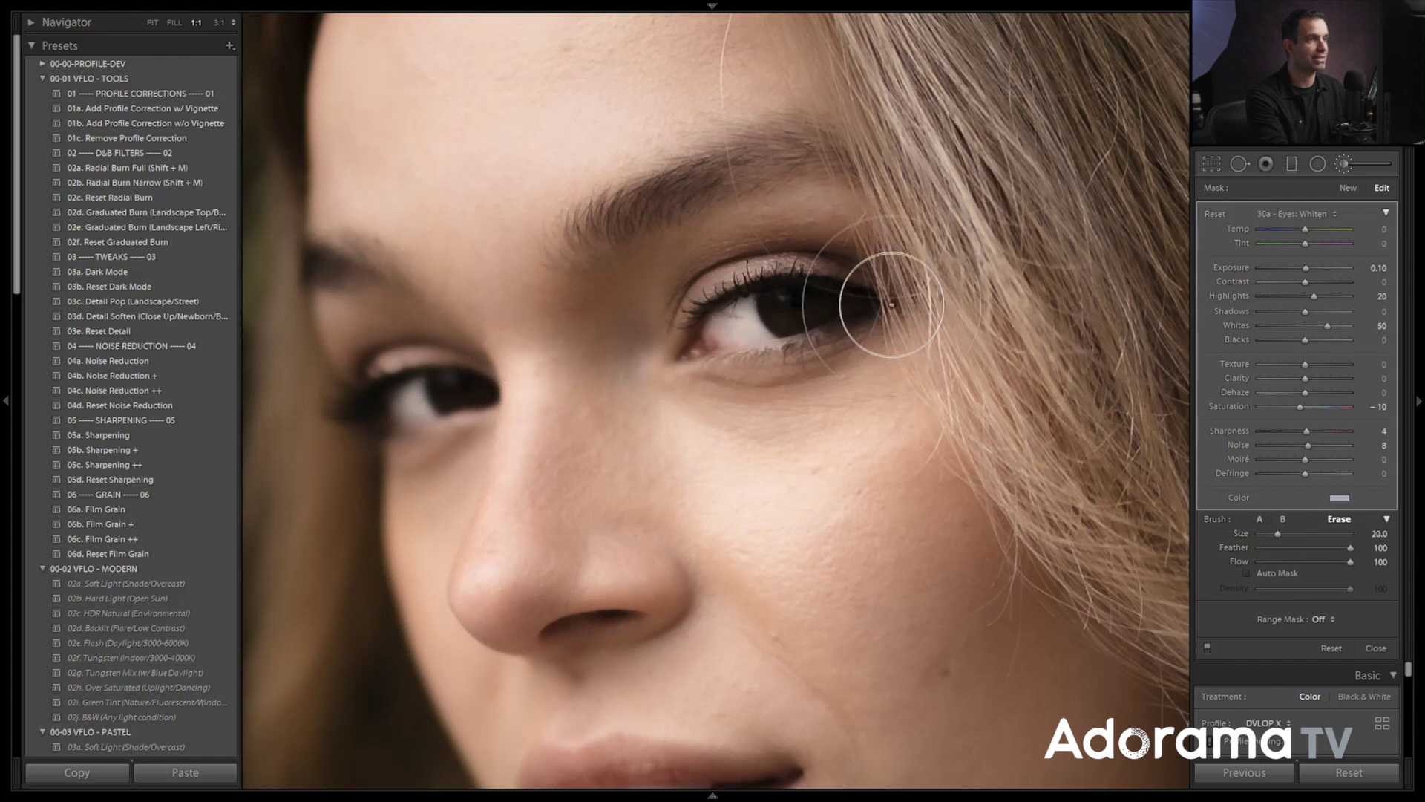
# Start another brush mask with the 30c - Eyes: Intensify Iris preset and paint both irises at size 4
pyautogui.click(1349, 189)
pyautogui.click(1329, 212)
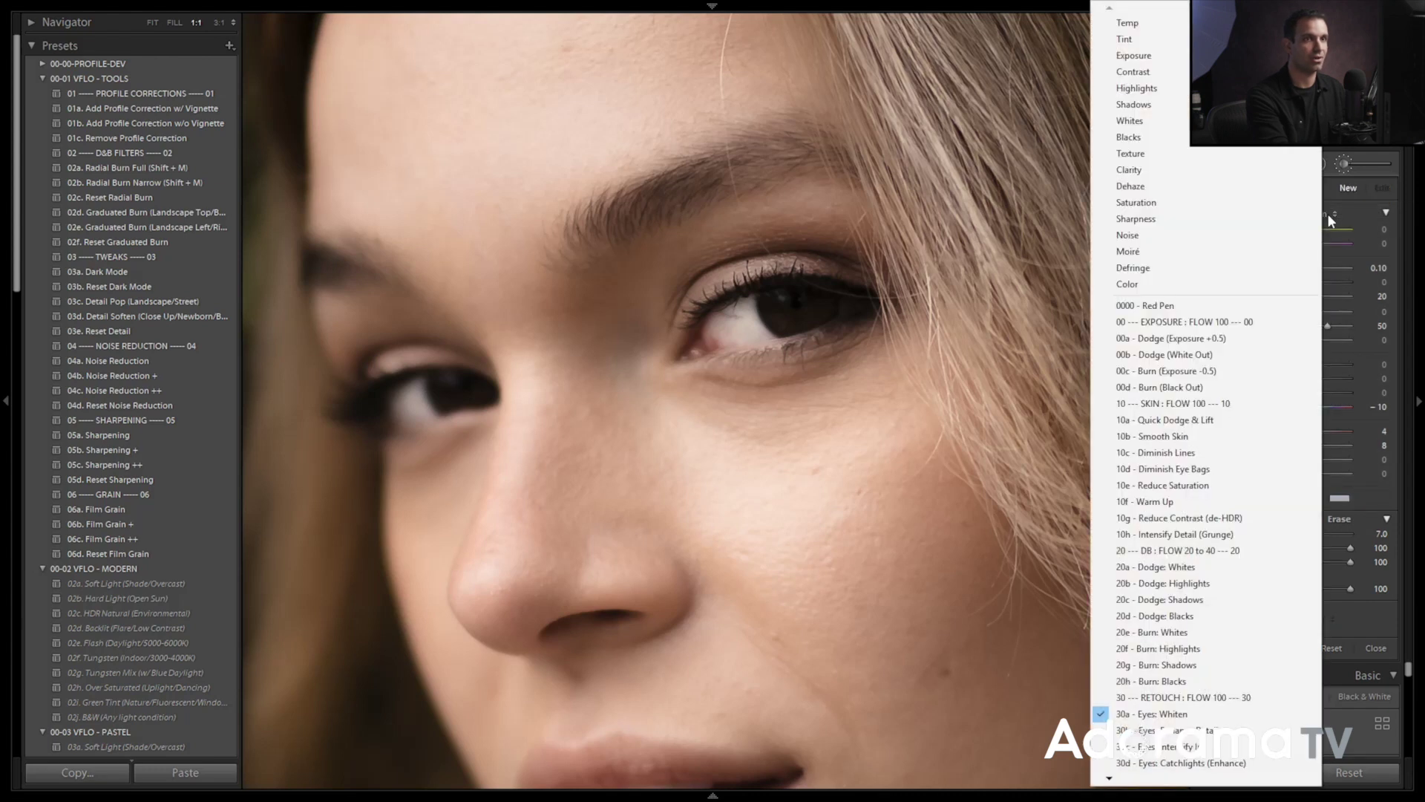
pyautogui.click(1209, 749)
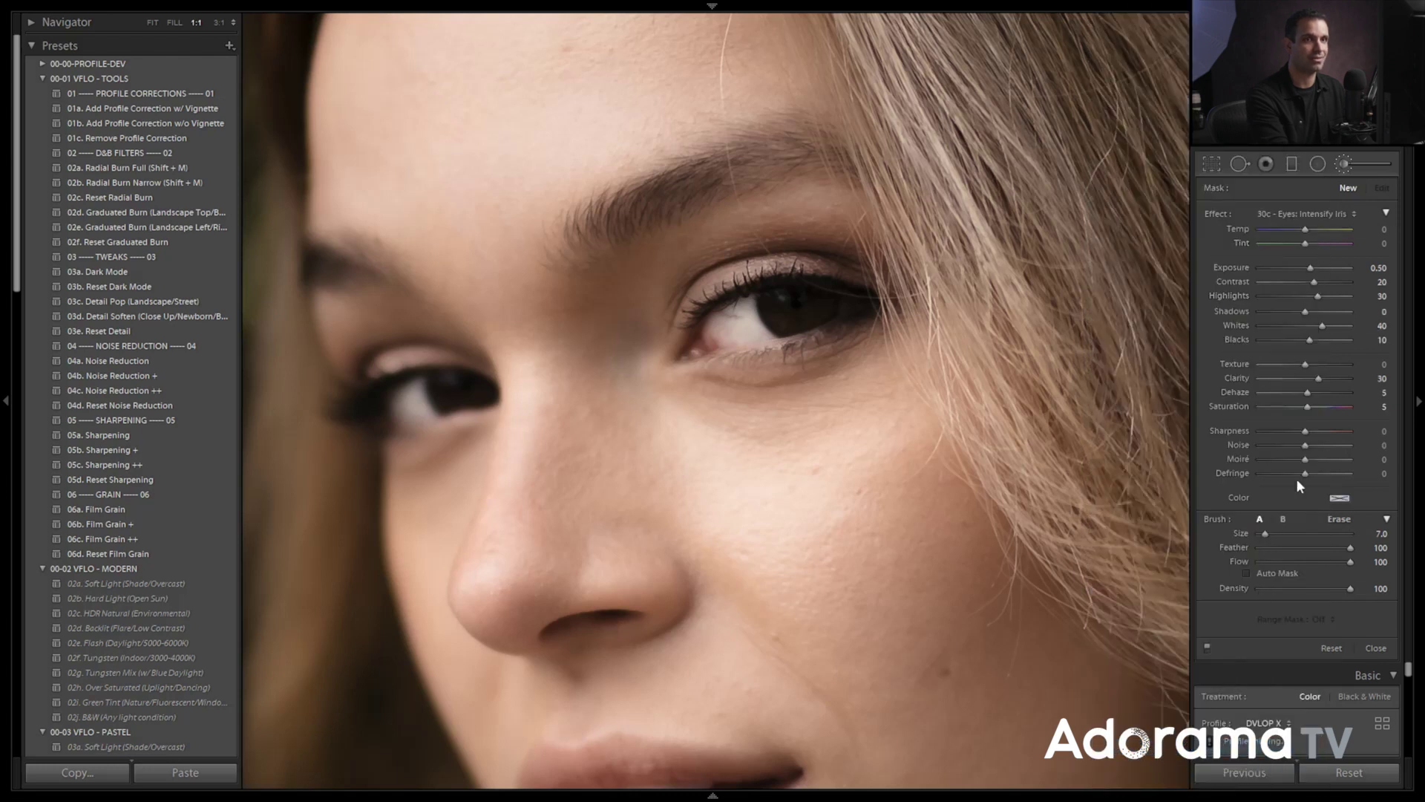
pyautogui.scroll(-2, 758, 307)
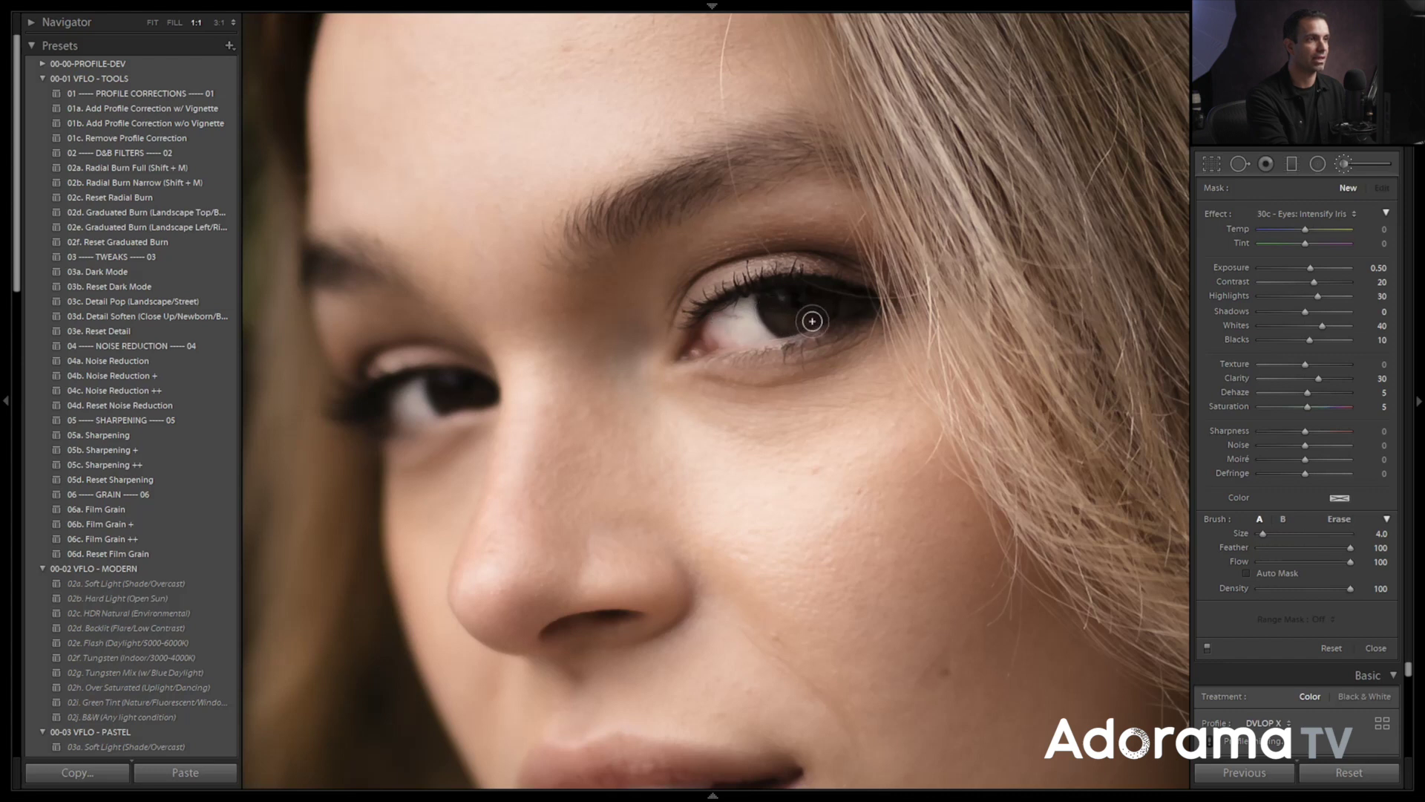
pyautogui.click(765, 299)
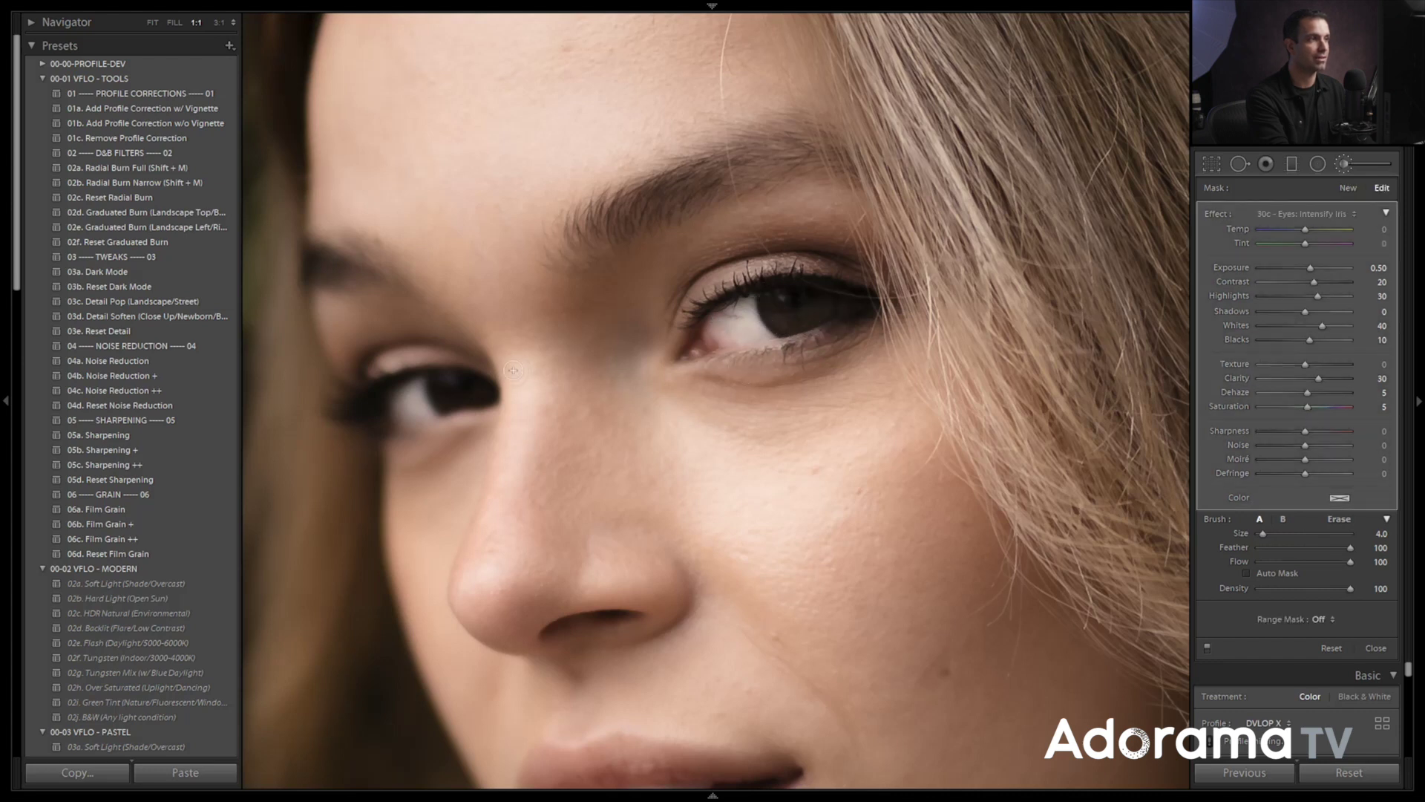
pyautogui.moveTo(481, 390); pyautogui.dragTo(438, 392)
# Erase the iris effect's spill around the eyes with a size 3 eraser
pyautogui.press('alt')
pyautogui.scroll(-3, 431, 319)
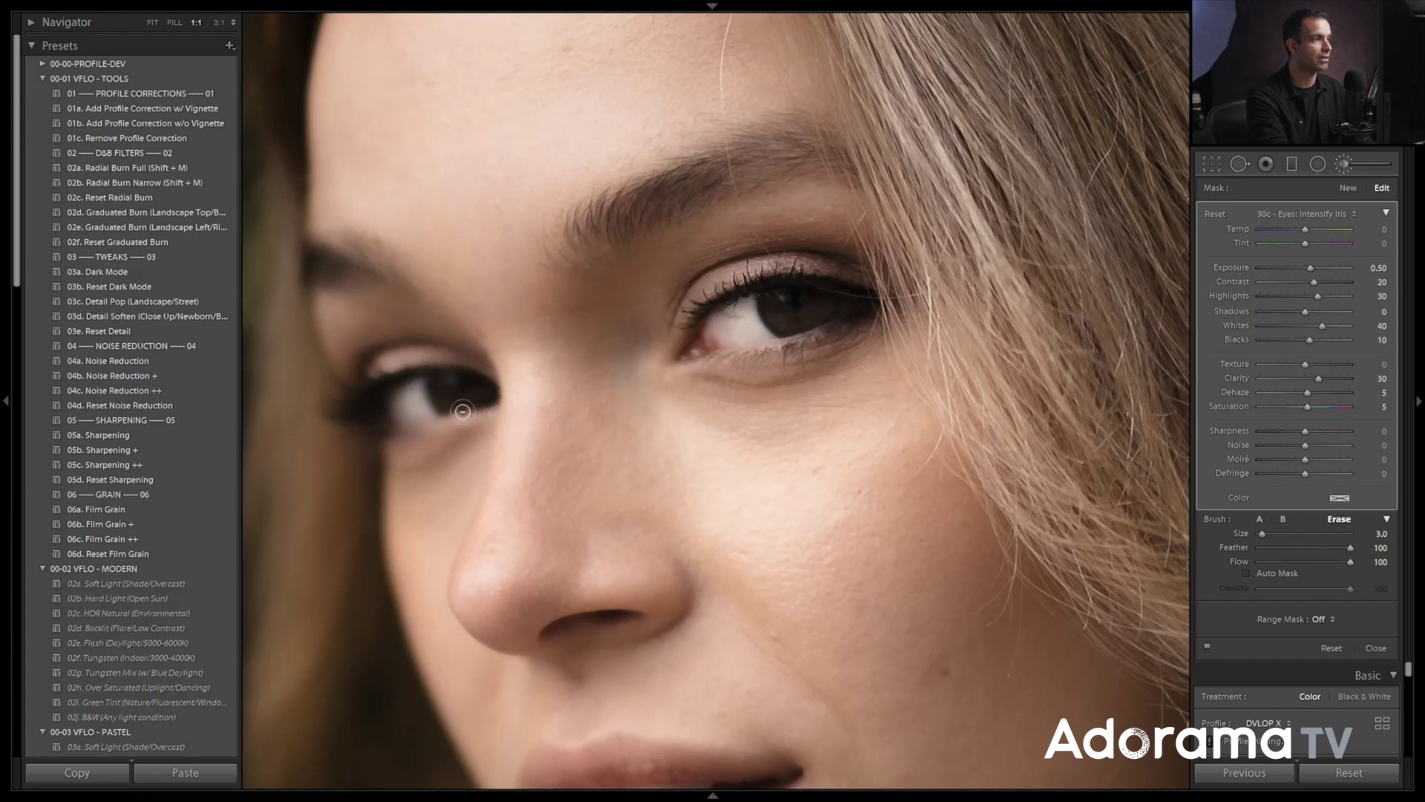
pyautogui.moveTo(790, 357); pyautogui.dragTo(871, 274)
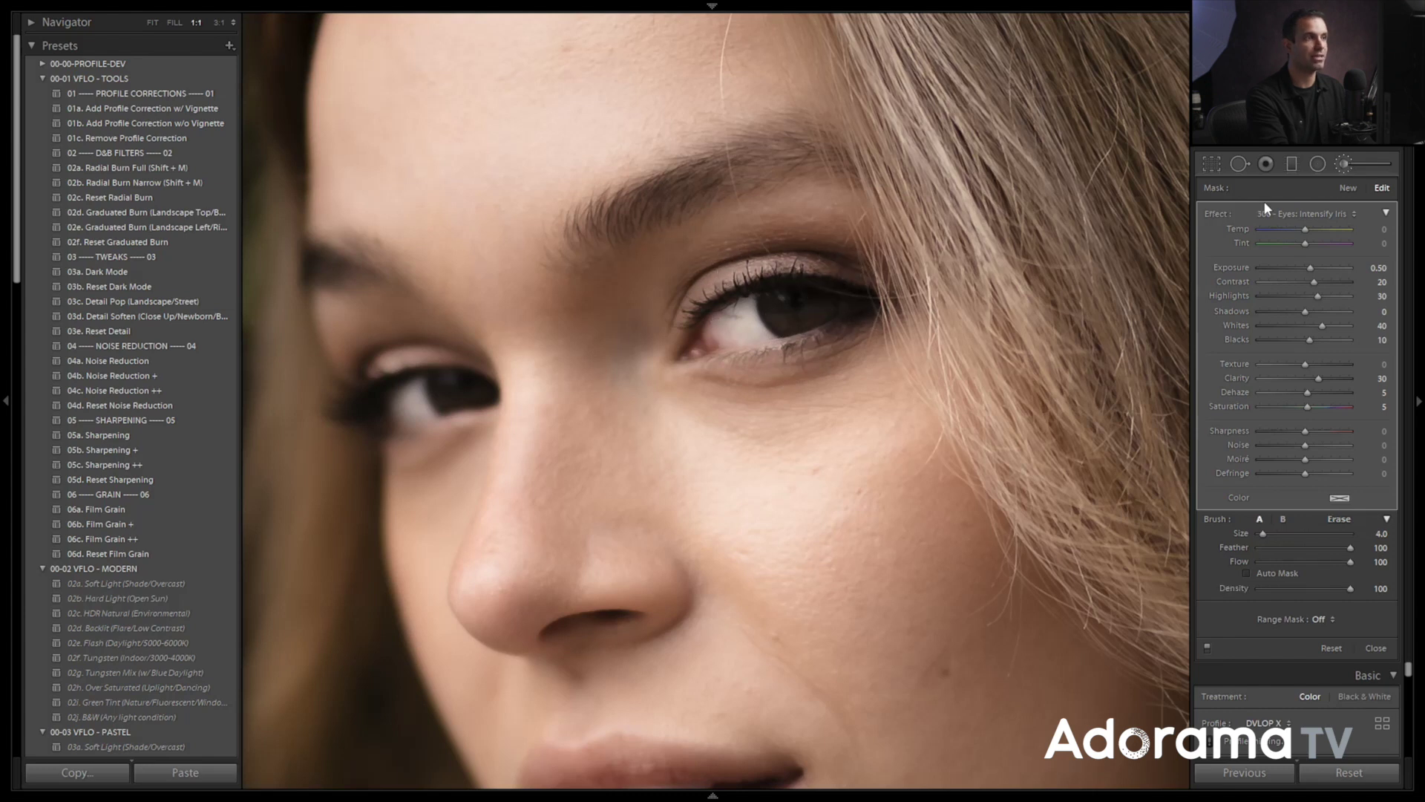
# Finish the brush edits, fit the whole portrait in view, and compare the versions in Grid view with enlarged thumbnails
pyautogui.press('d')
pyautogui.click(1027, 248)
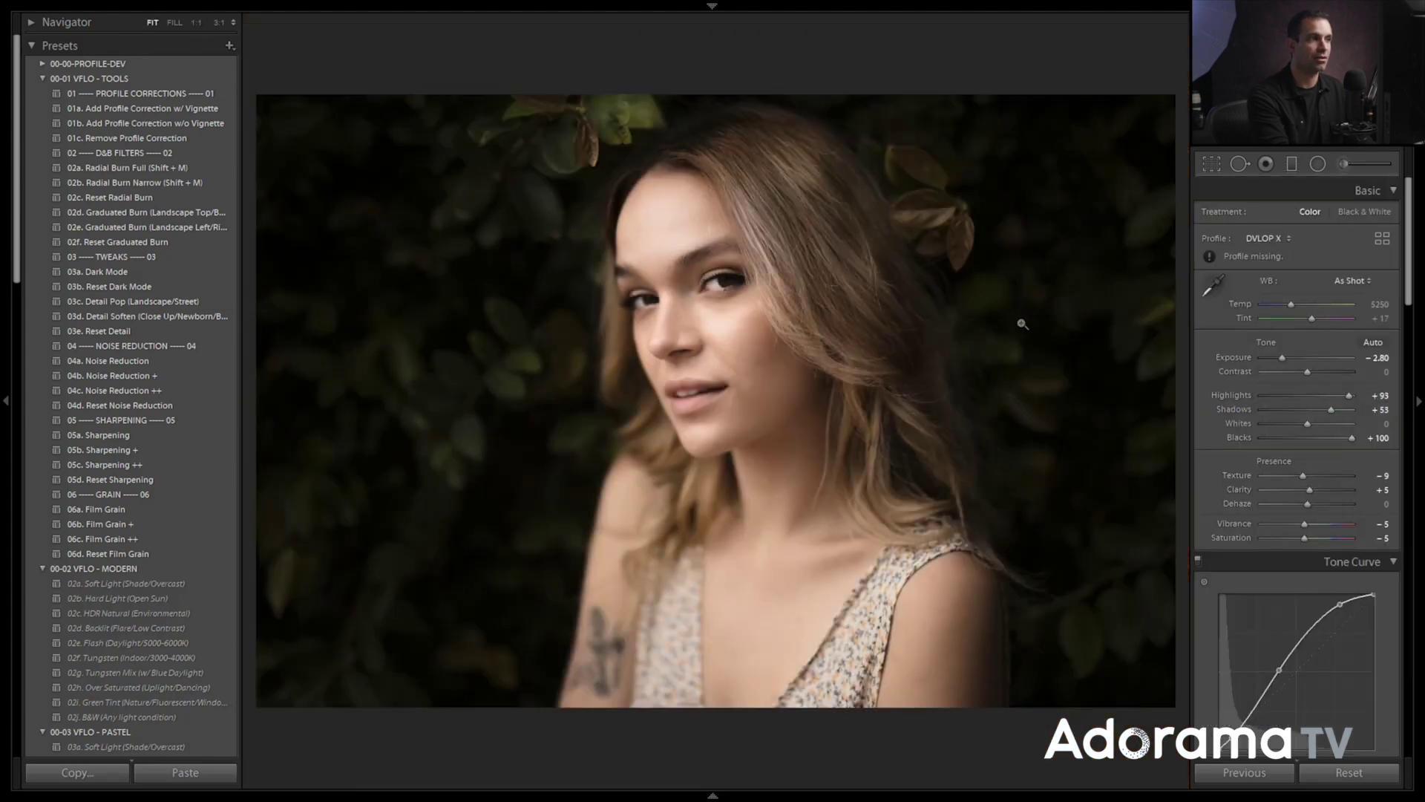
pyautogui.press('g')
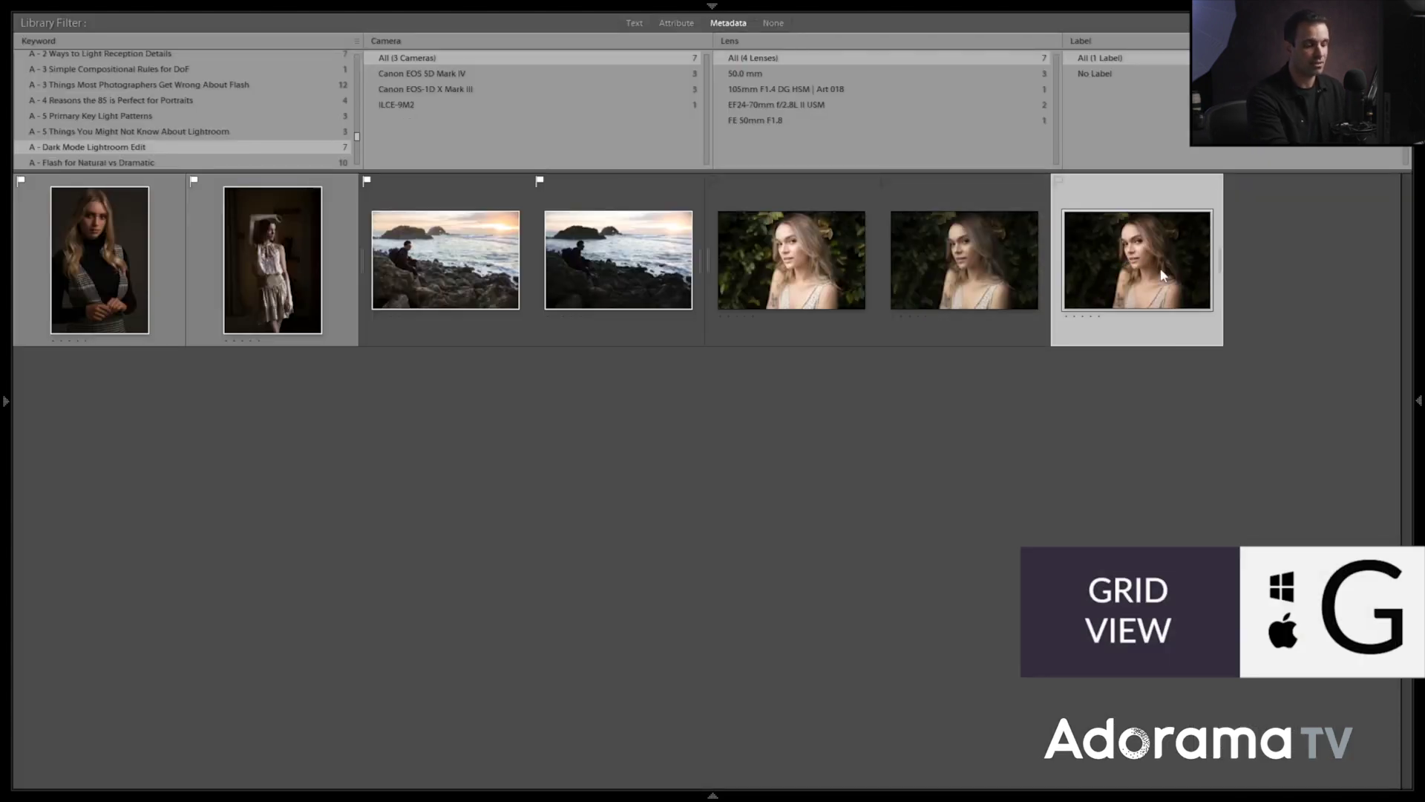
pyautogui.press('=')
pyautogui.press('=')
pyautogui.press('=')
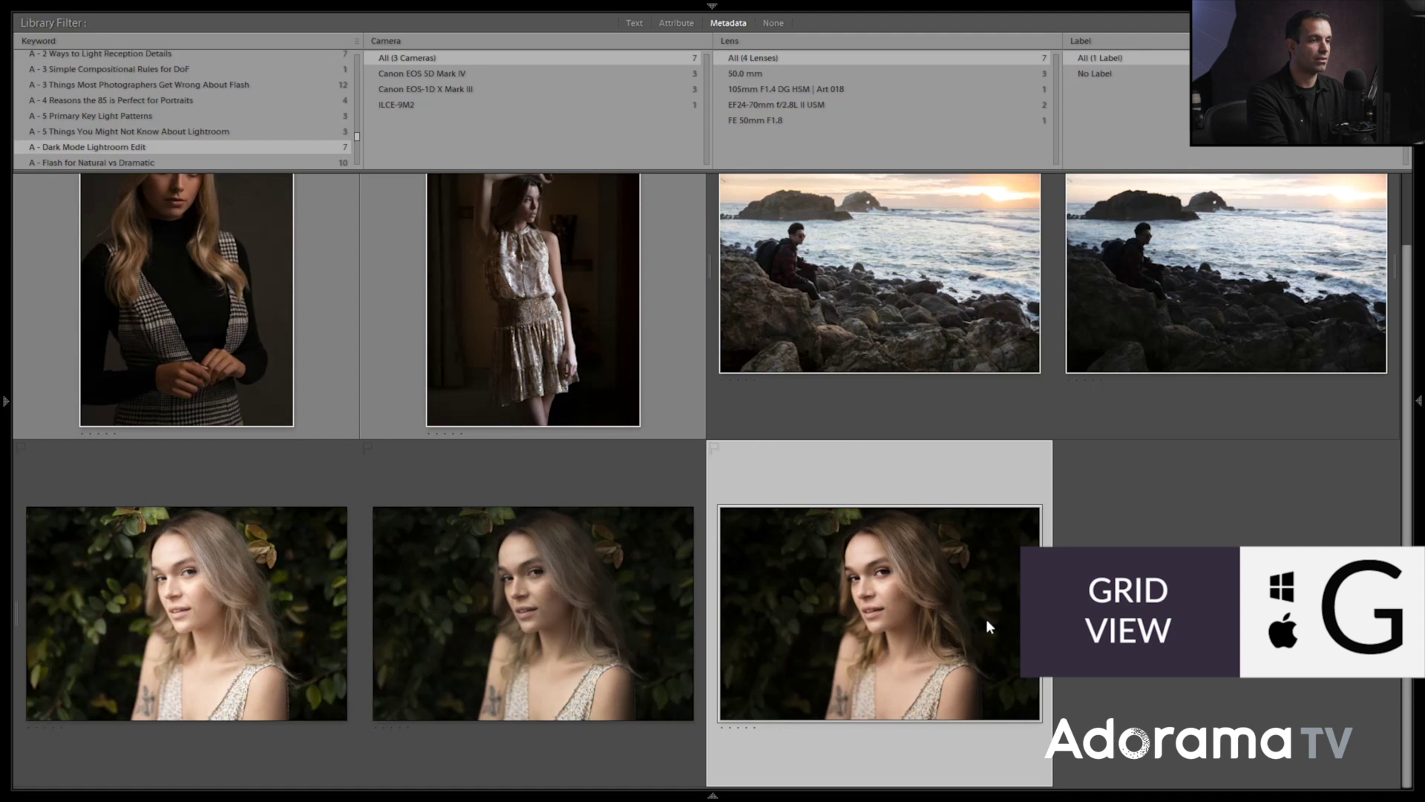